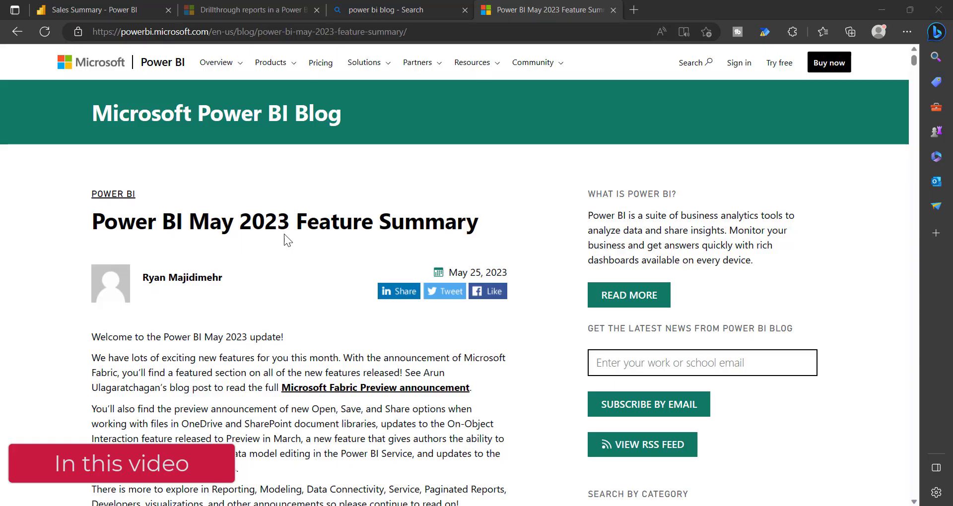
- Scroll the May 2023 blog to the 'Drill through in paginated reports' section and open the linked report
scroll(284, 234, "down", 15)
scroll(286, 234, "down", 12)
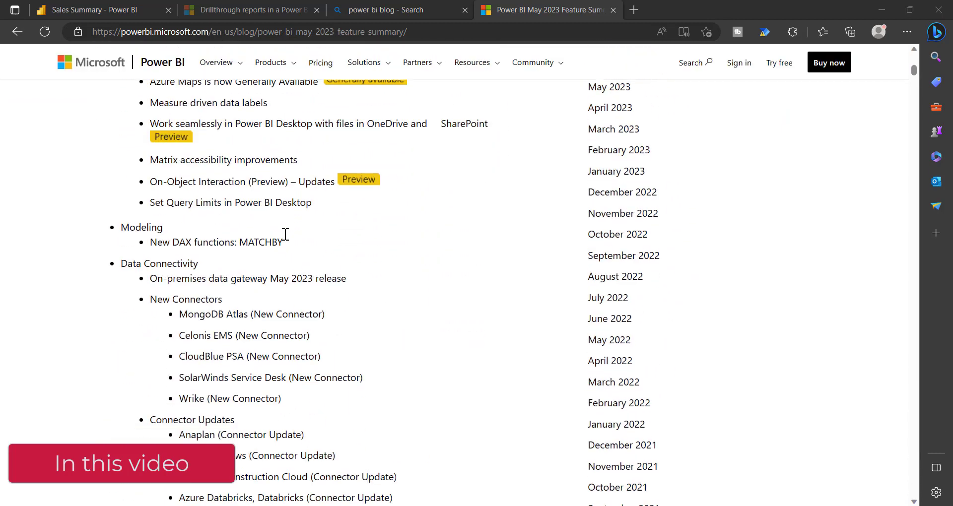
scroll(285, 233, "down", 3)
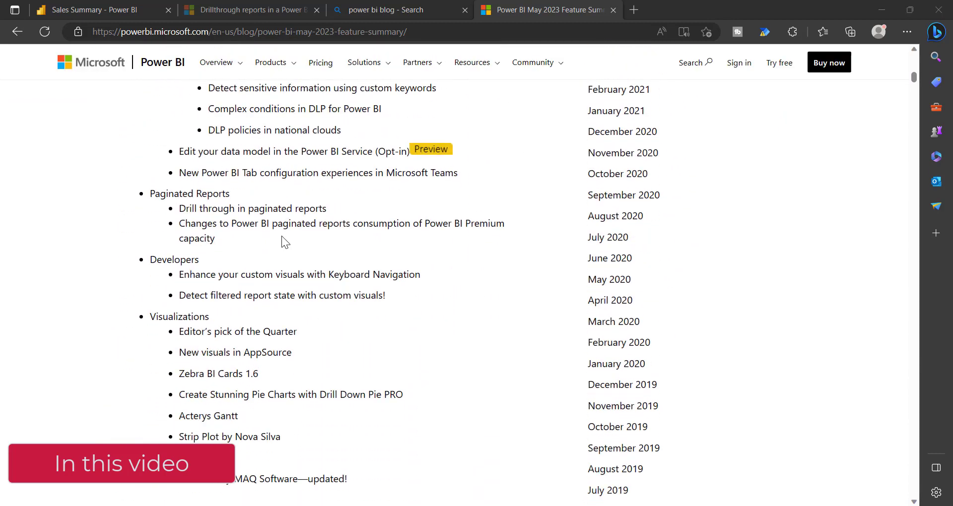
left_click(249, 212)
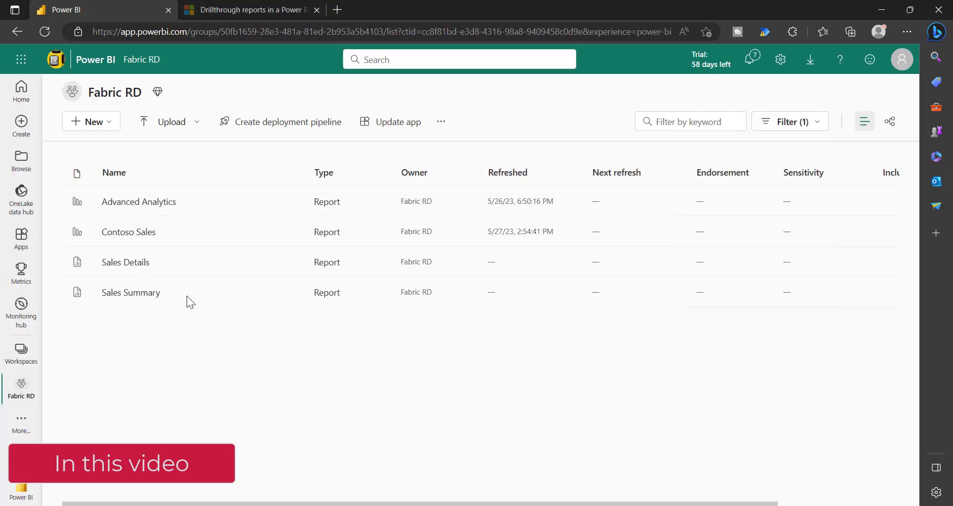
left_click(187, 296)
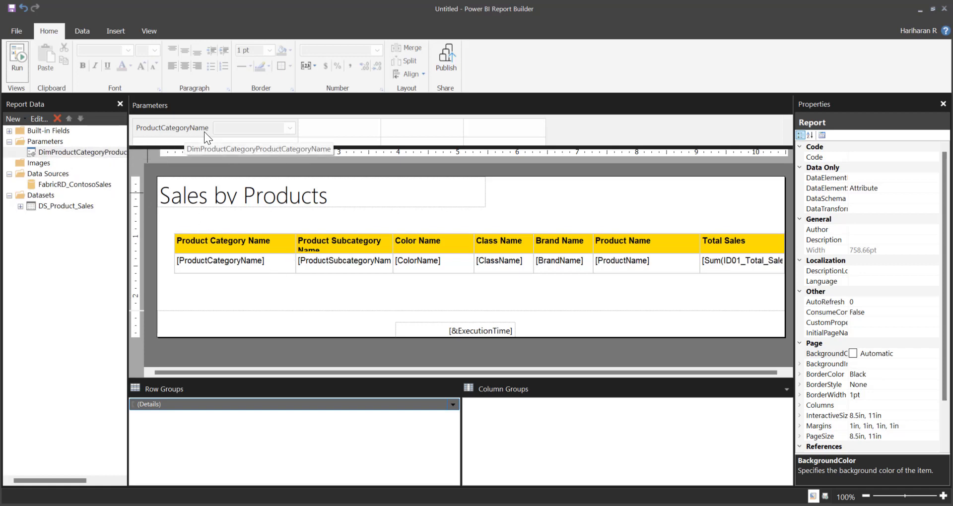
left_click(28, 66)
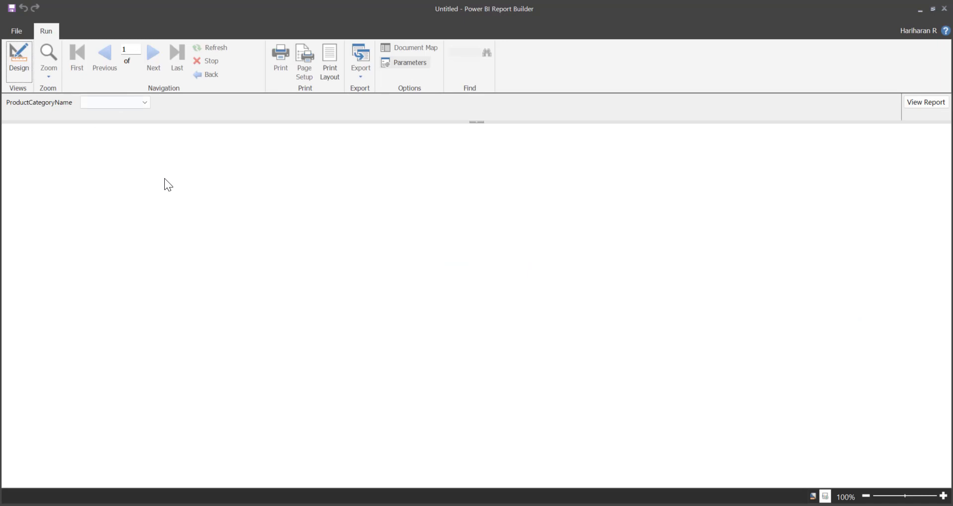
left_click(146, 102)
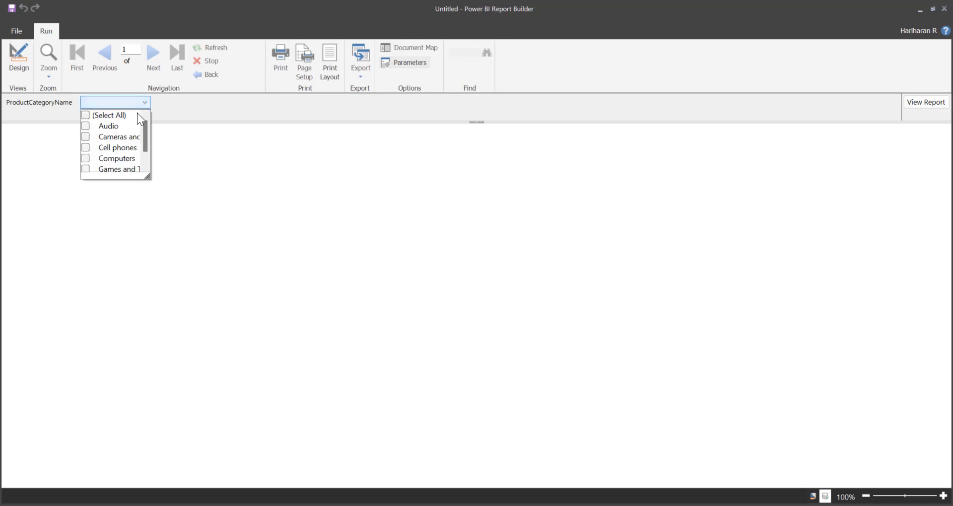
left_click(108, 115)
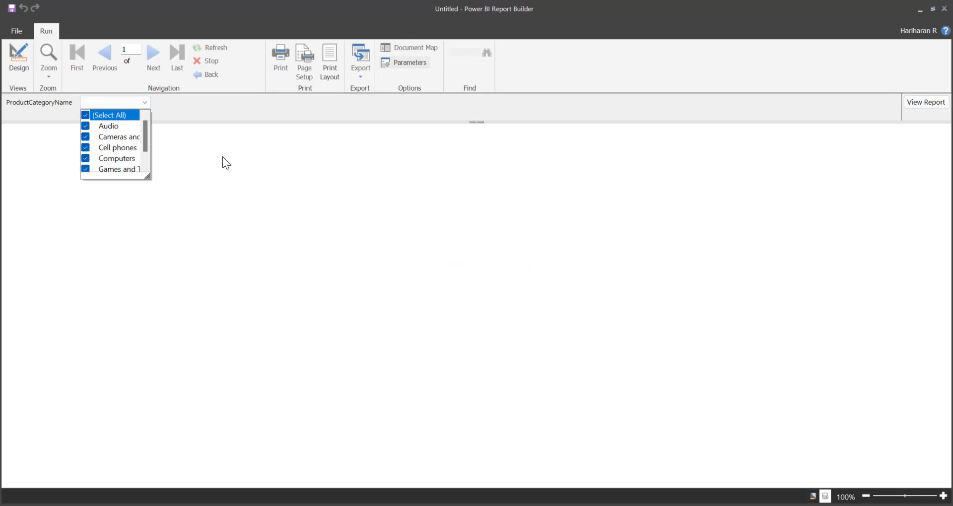
left_click(223, 157)
left_click(923, 104)
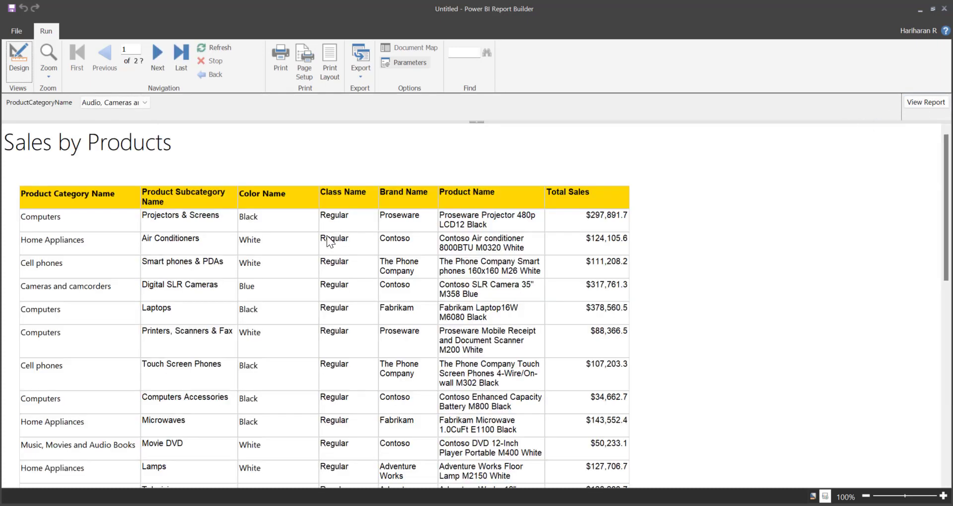
scroll(501, 368, "down", 10)
scroll(502, 369, "up", 10)
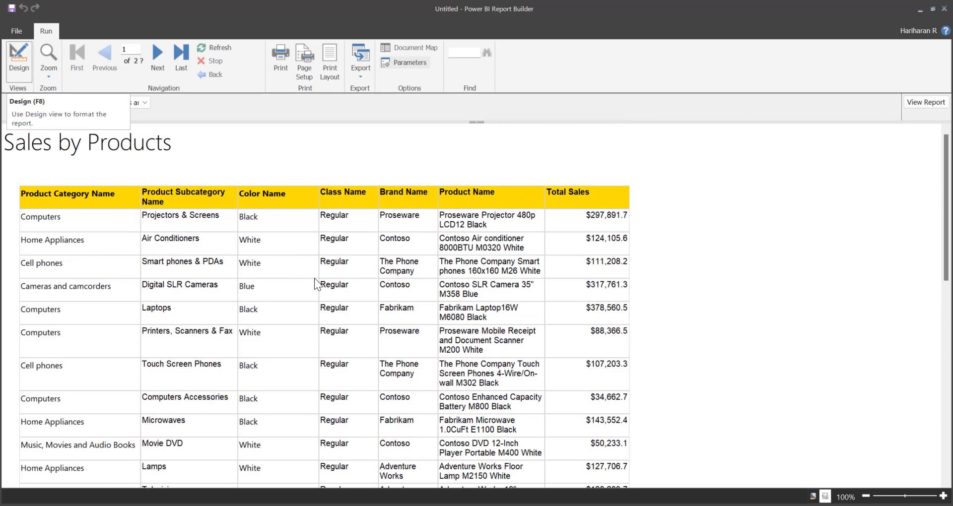
left_click(25, 62)
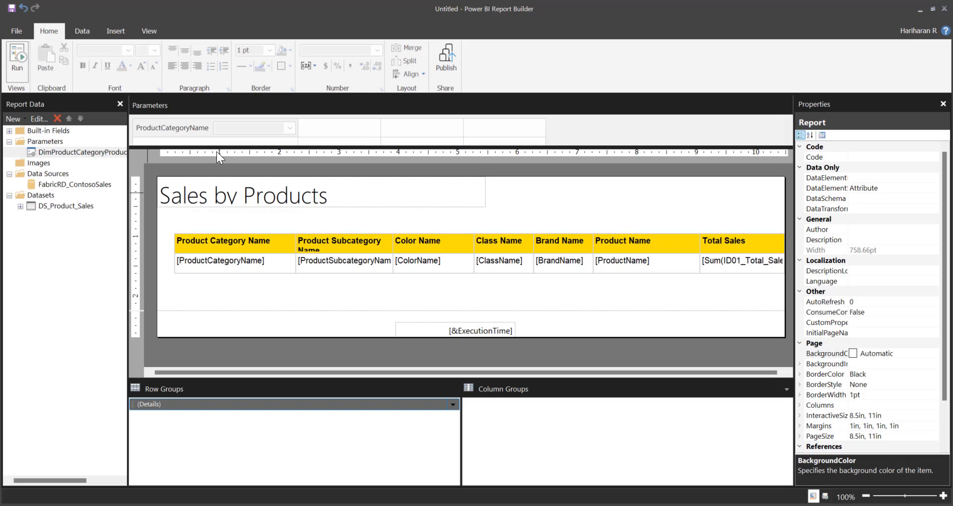
- Publish Sales by Products to the Fabric RD workspace with the file name 'Sales Details'
left_click(17, 29)
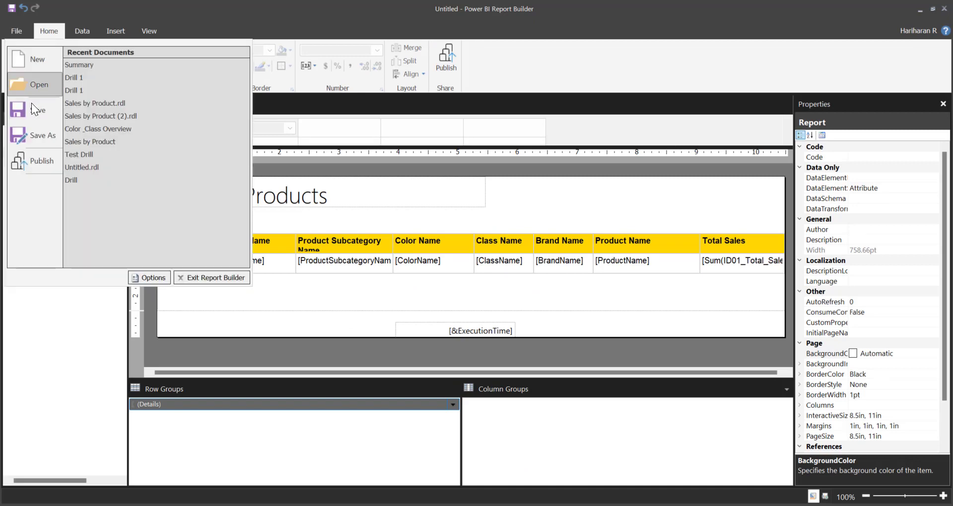
left_click(39, 163)
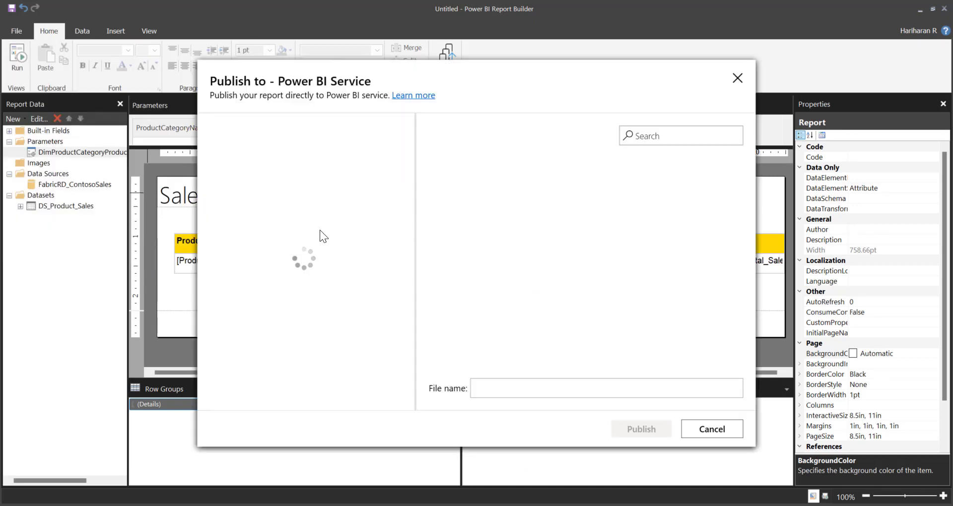
left_click(277, 322)
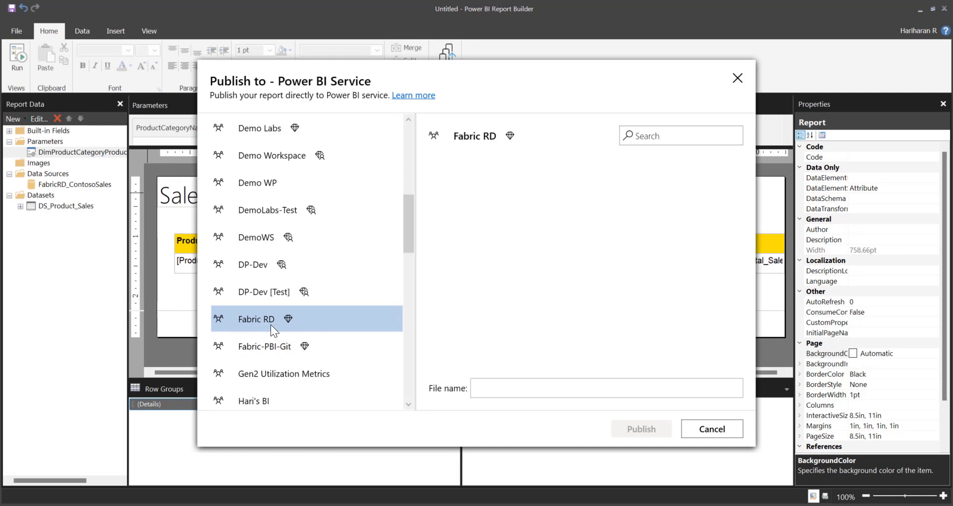
left_click(496, 389)
type("Sales Details")
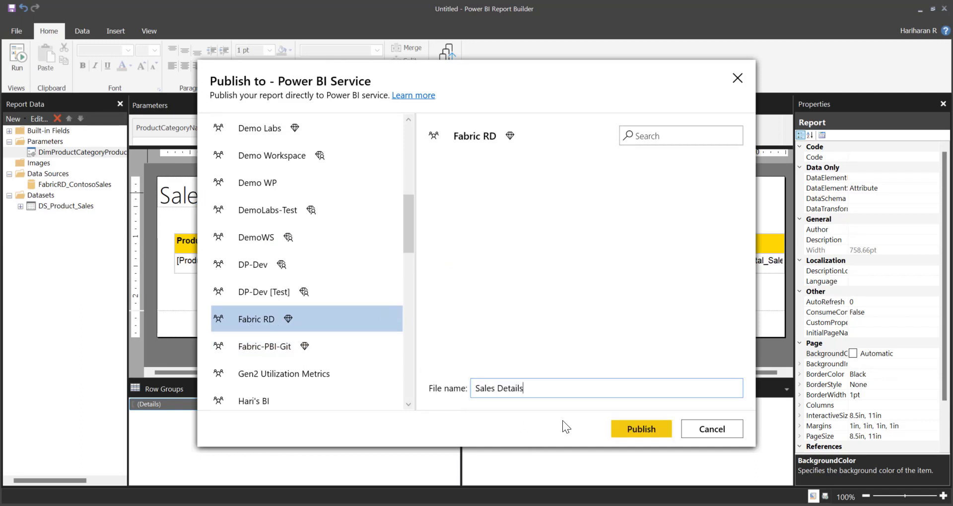
left_click(629, 426)
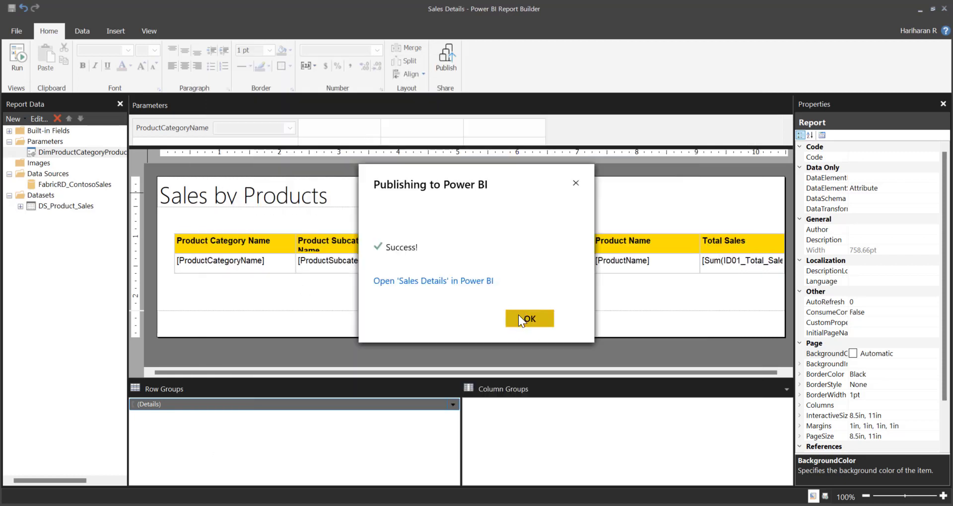
left_click(519, 314)
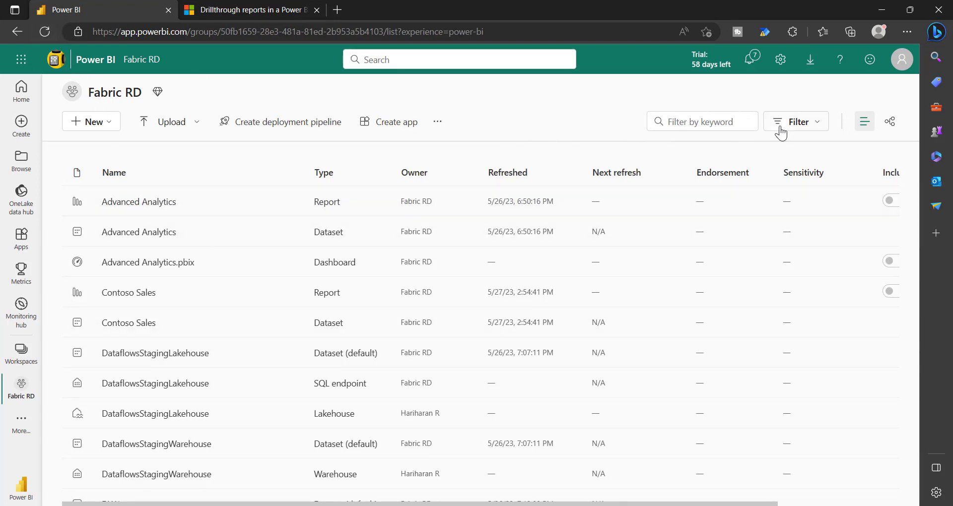
- Filter the Fabric RD workspace items to Reports and open Sales Details
left_click(807, 123)
left_click(715, 187)
left_click(518, 110)
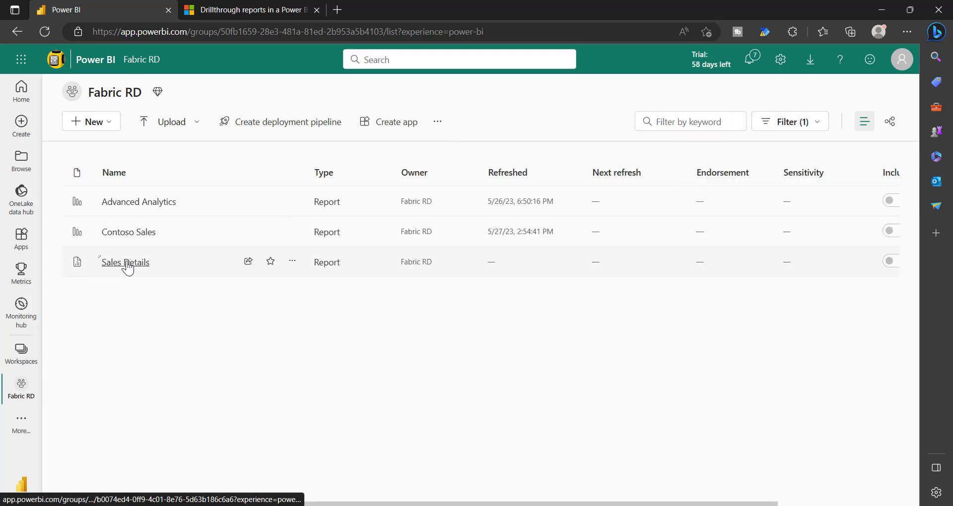
left_click(125, 262)
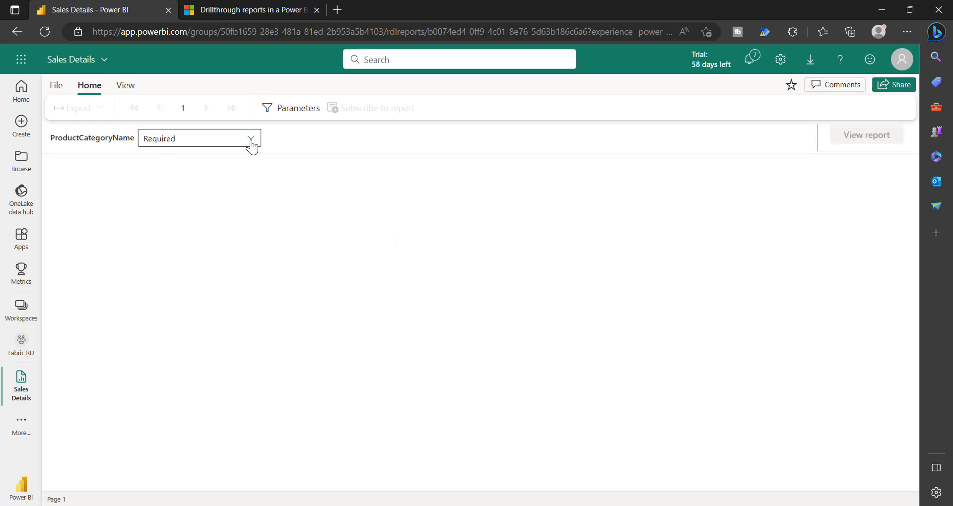
- View Sales Details with ProductCategoryName set to Select All, then return to the Sales Summary design
left_click(251, 139)
left_click(148, 155)
left_click(645, 215)
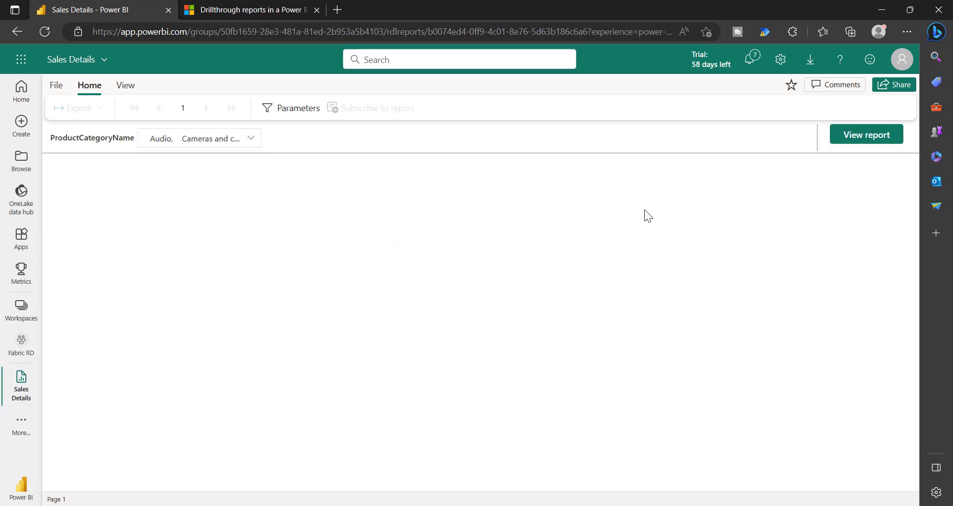
left_click(877, 143)
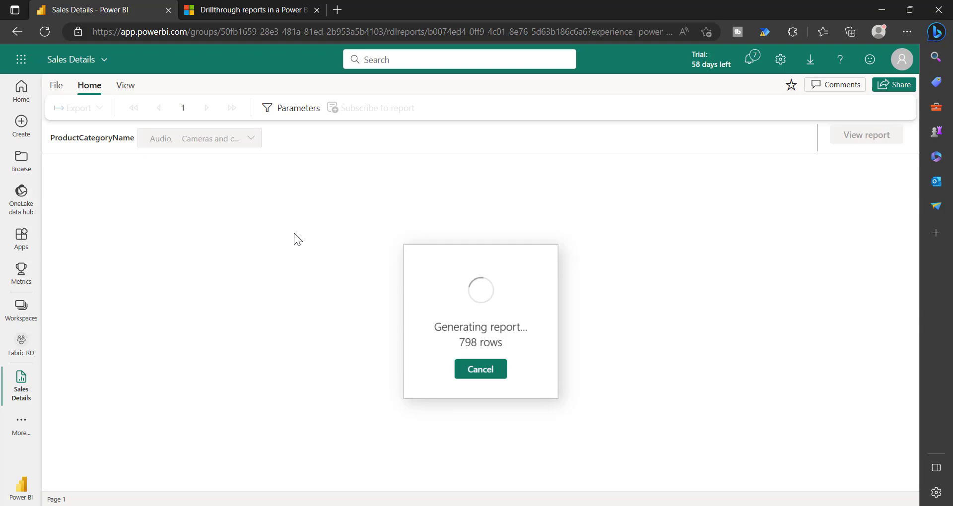
scroll(465, 285, "down", 9)
scroll(465, 285, "up", 7)
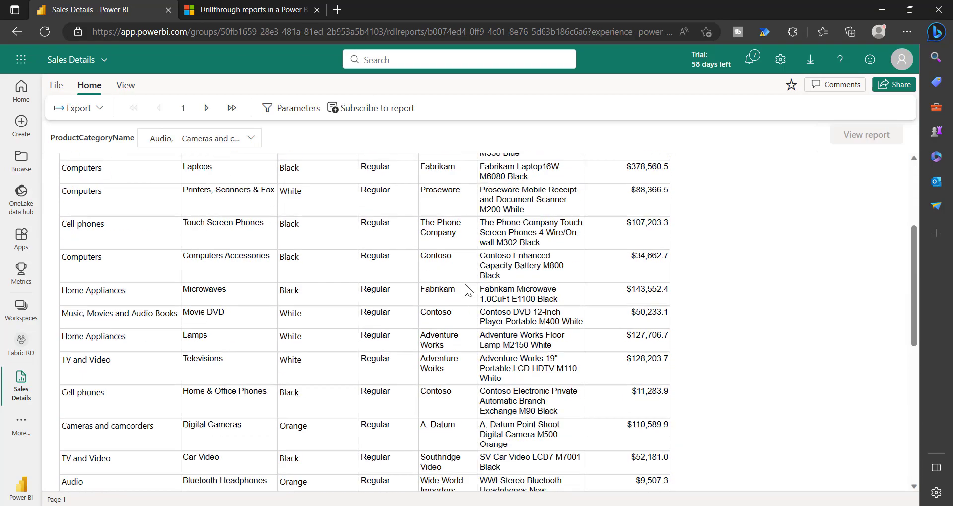
scroll(466, 286, "up", 3)
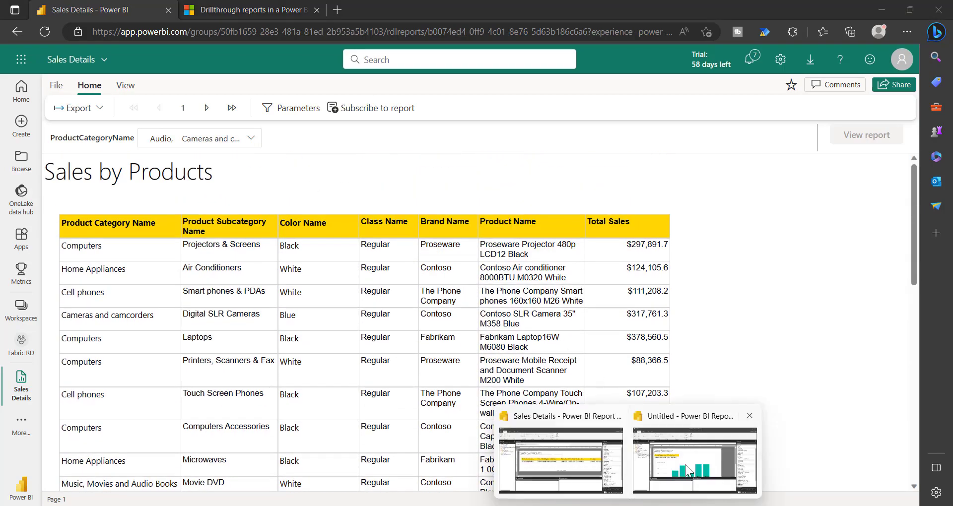
left_click(689, 459)
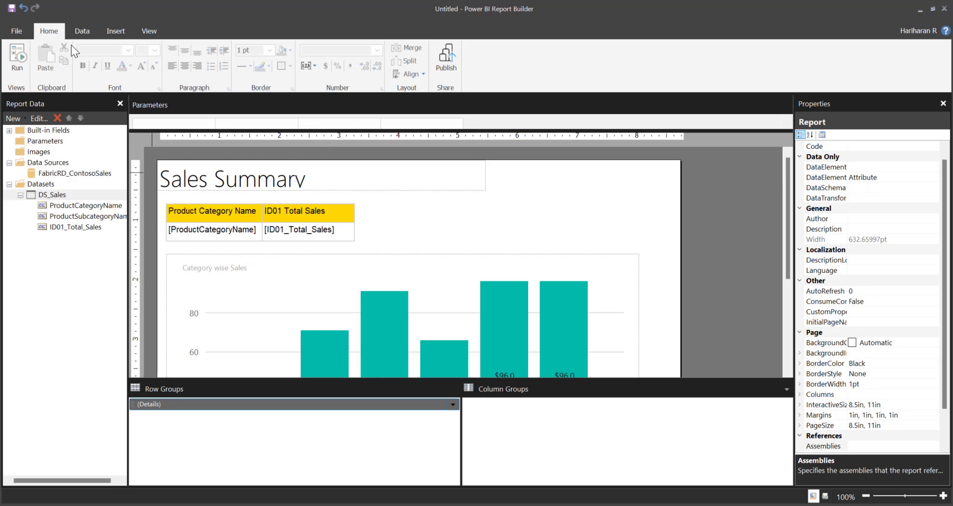
left_click(18, 59)
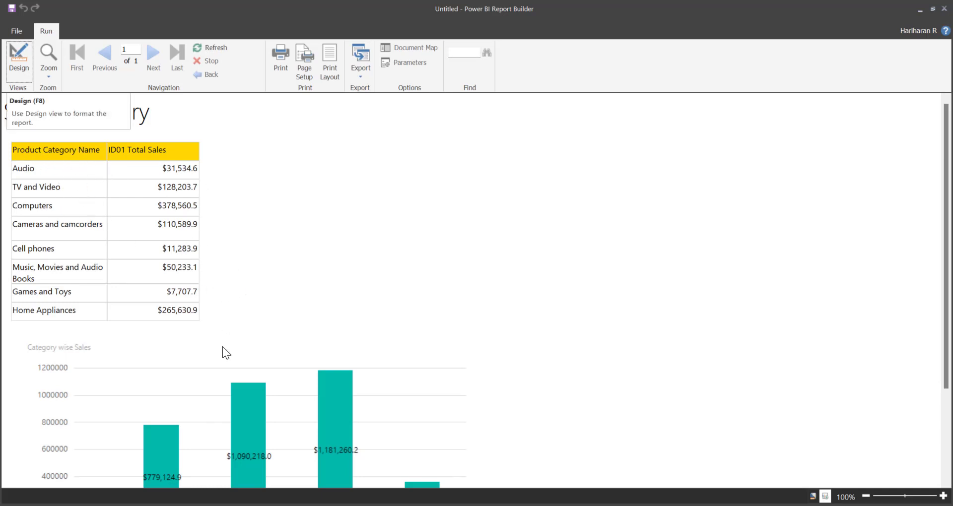
scroll(239, 365, "down", 3)
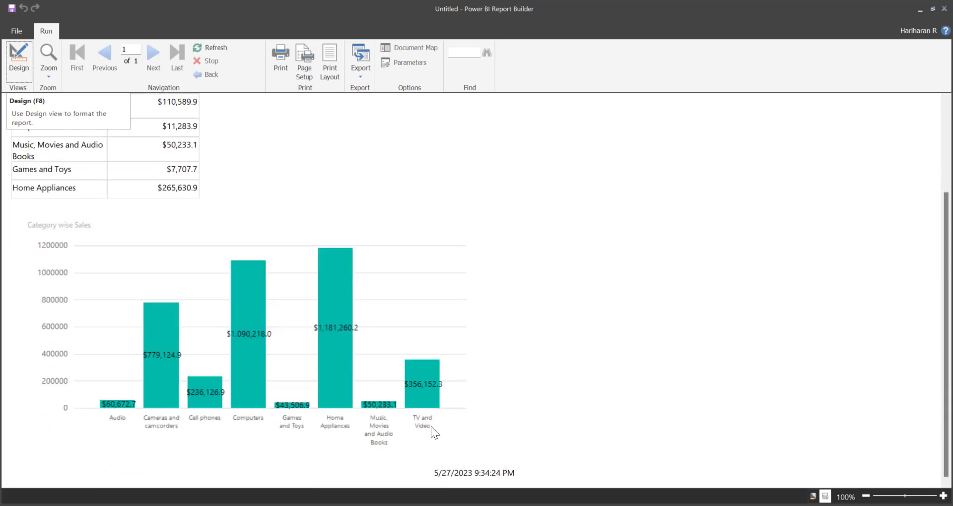
scroll(431, 427, "up", 3)
left_click(16, 65)
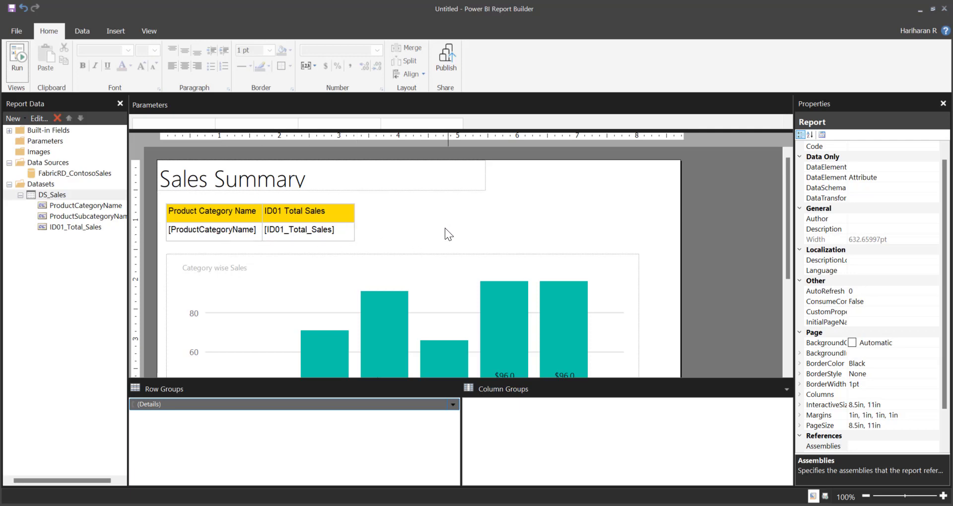
right_click(241, 237)
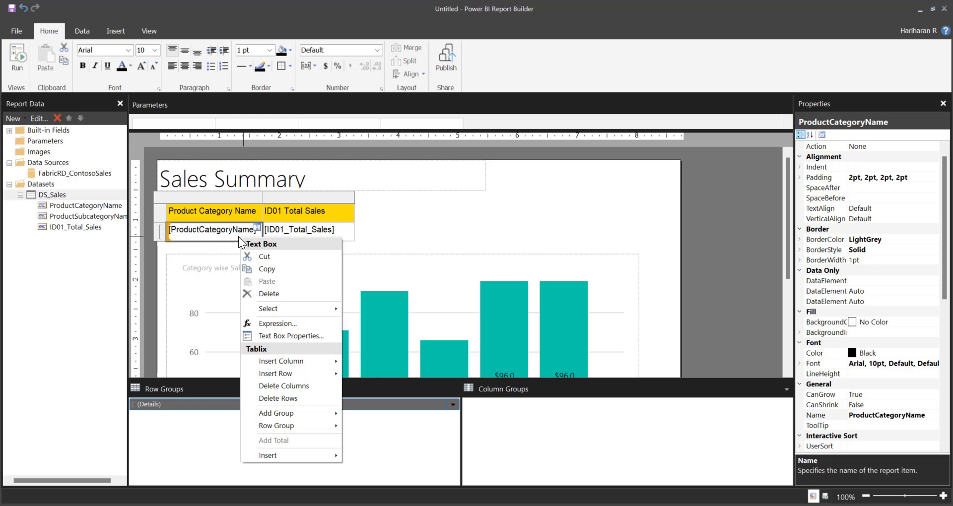
left_click(298, 333)
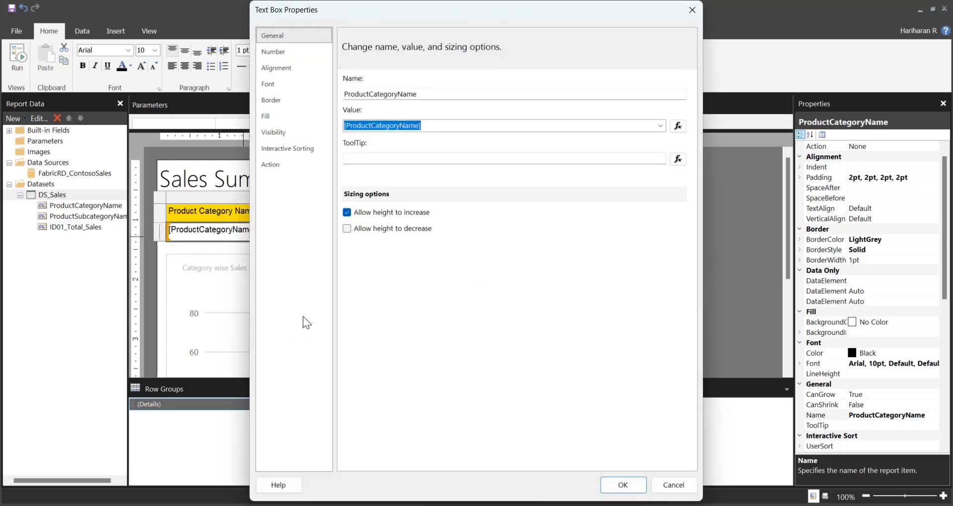
left_click(279, 166)
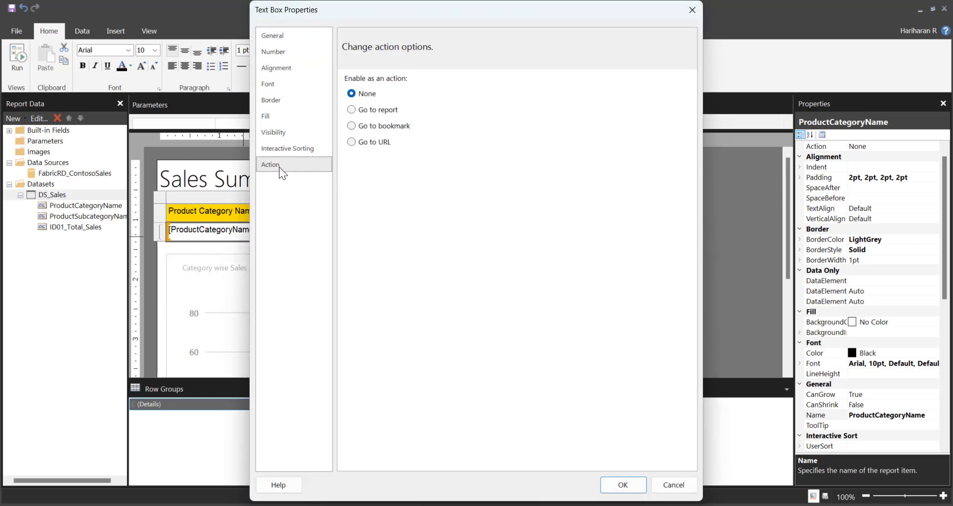
left_click(362, 110)
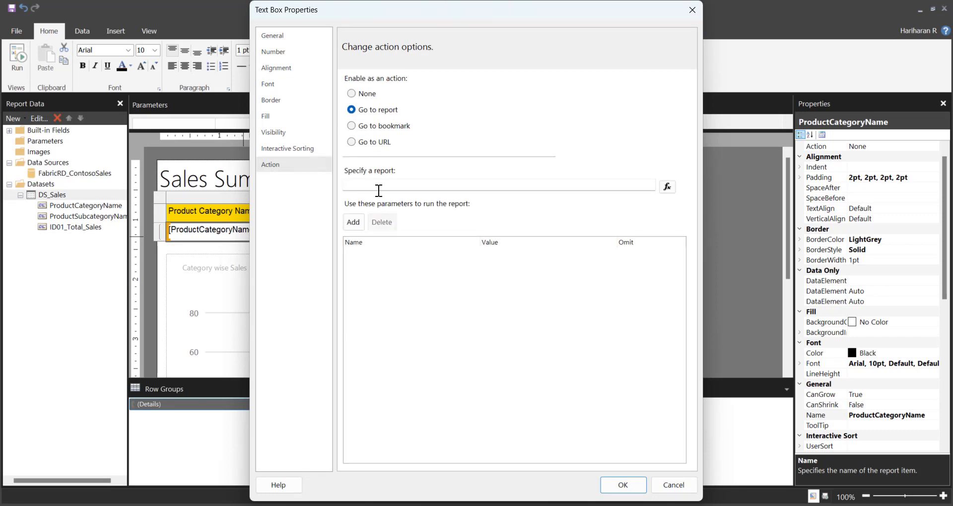
left_click(363, 185)
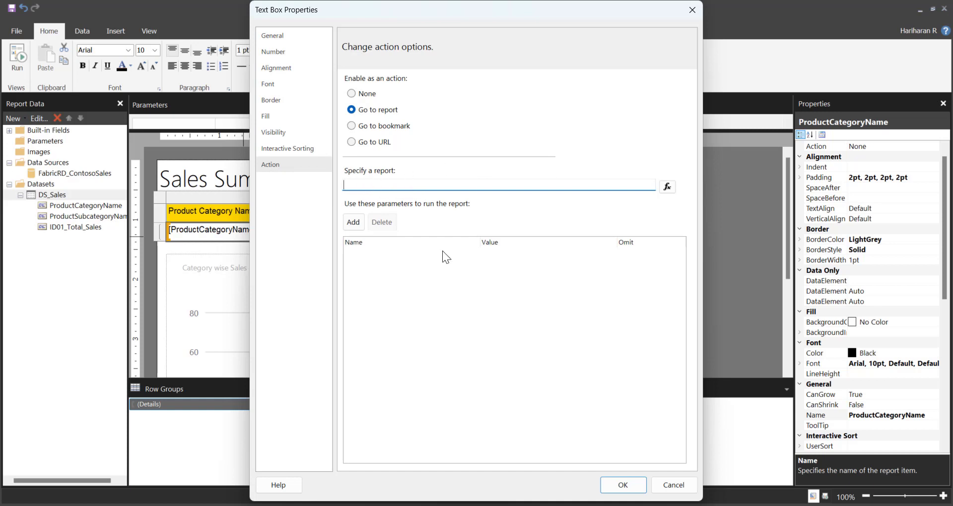
left_click(574, 452)
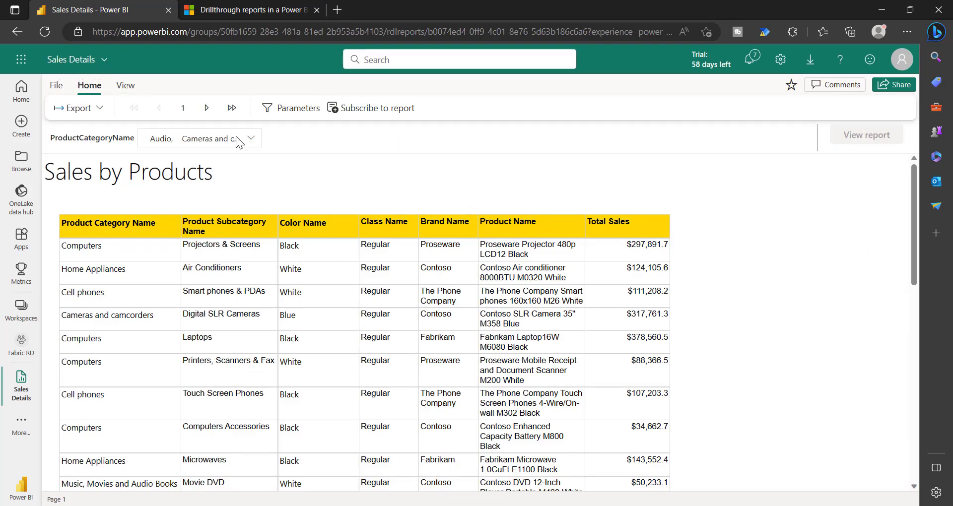
key("alt+Tab")
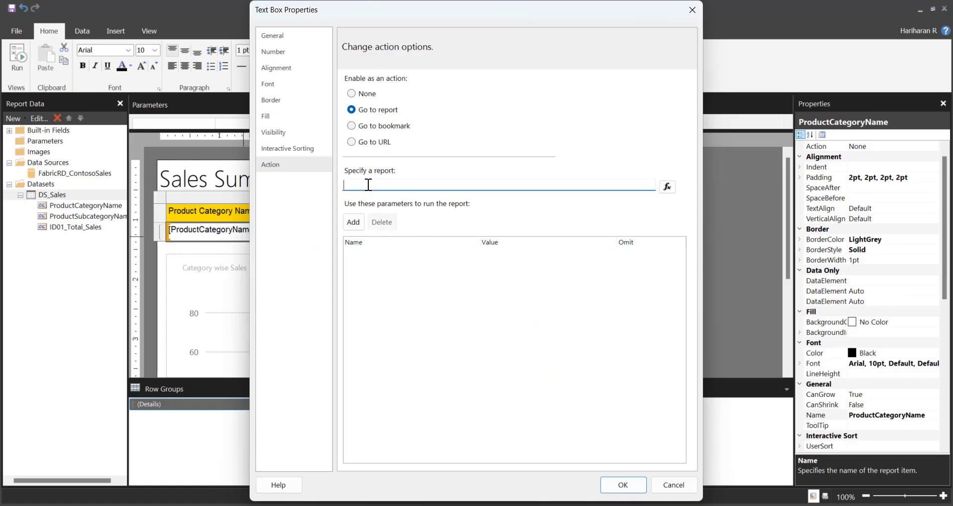
type("Sales Details")
key("Tab")
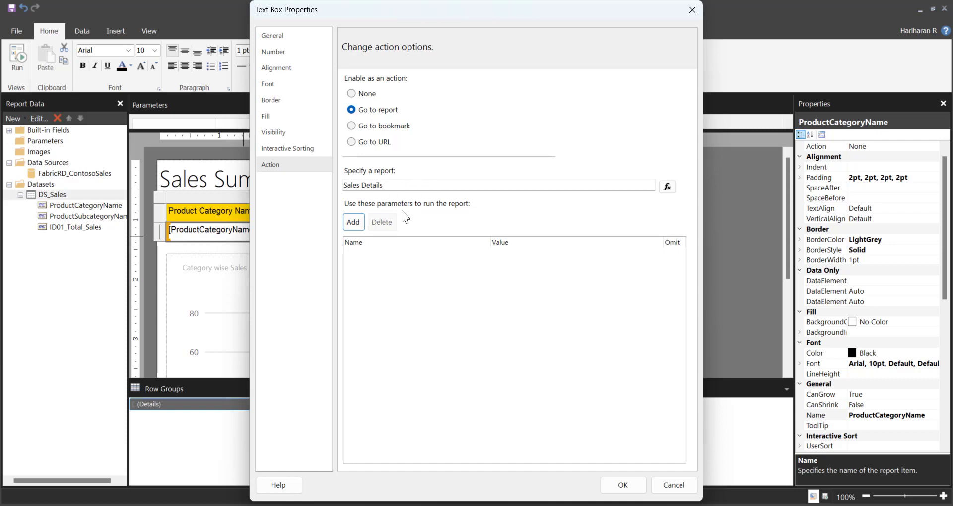
left_click(353, 223)
left_click(484, 258)
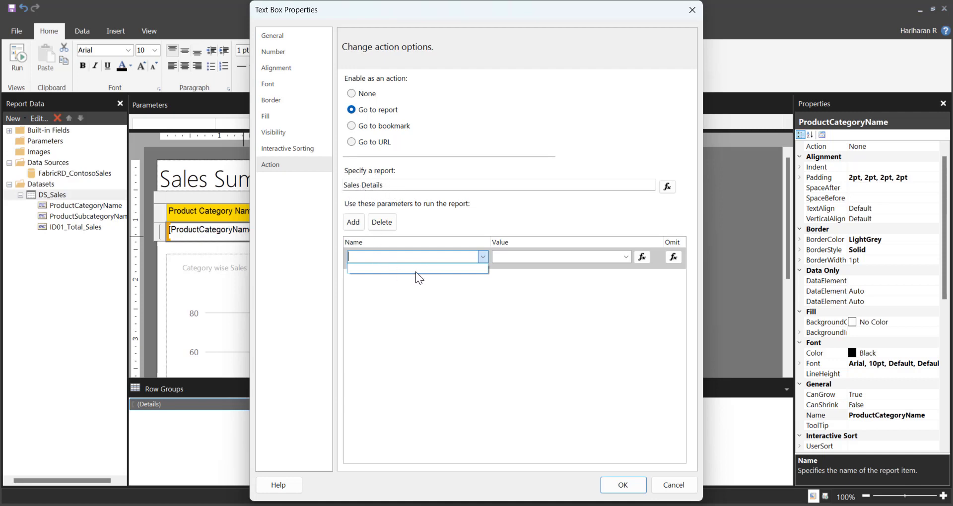
left_click(386, 220)
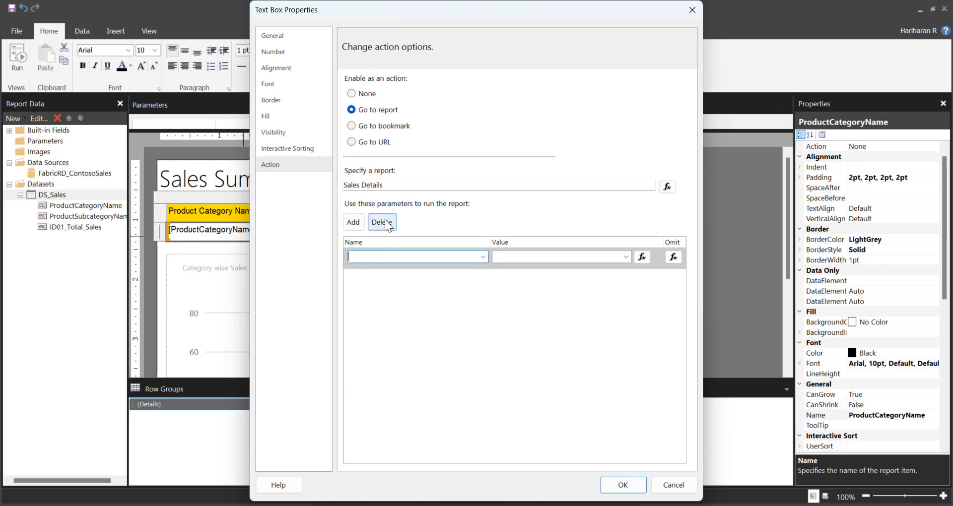
left_click(385, 219)
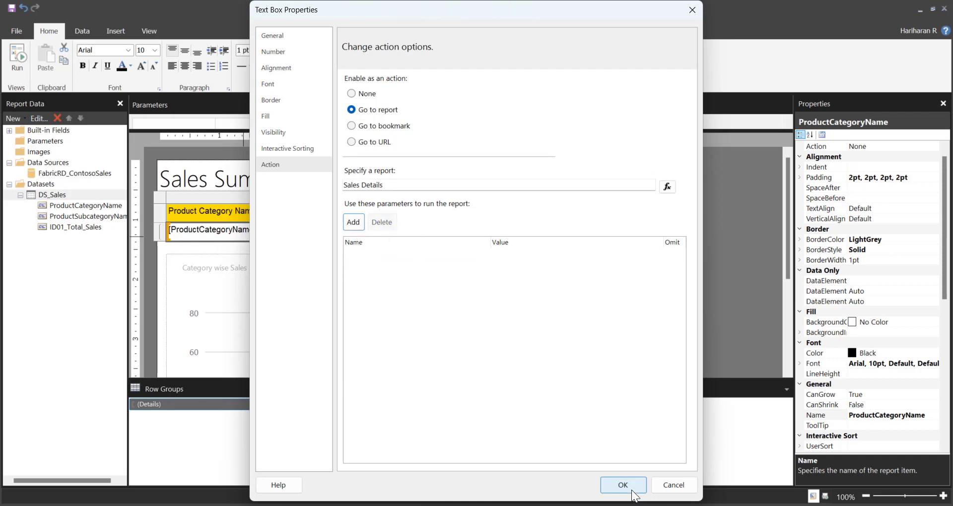
left_click(371, 94)
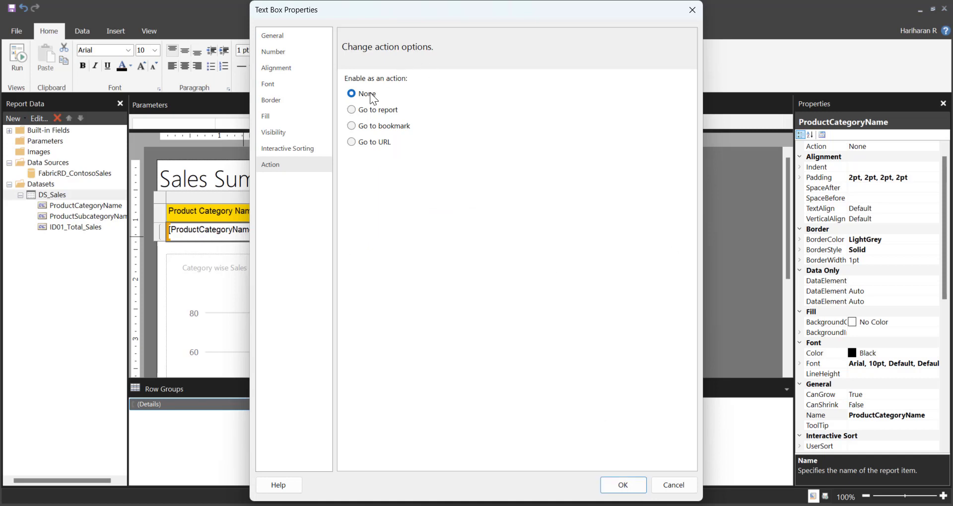
left_click(632, 480)
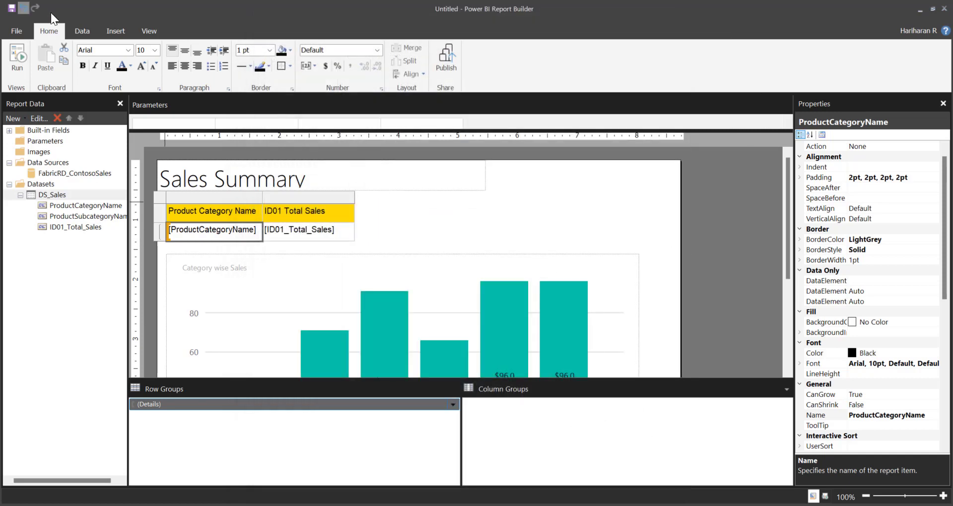
- Publish the report to the Fabric RD workspace with the file name 'Sales Summary'
left_click(18, 34)
left_click(52, 167)
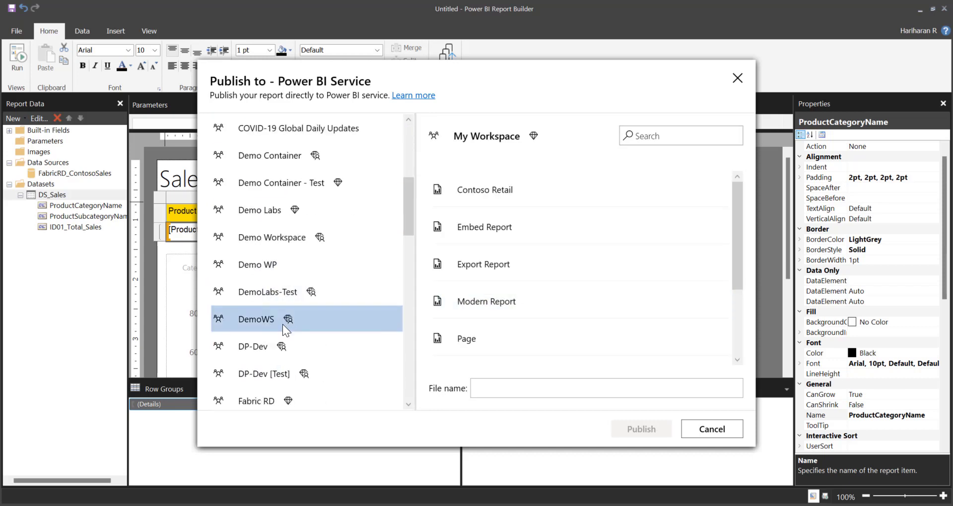
scroll(281, 326, "down", 3)
left_click(258, 231)
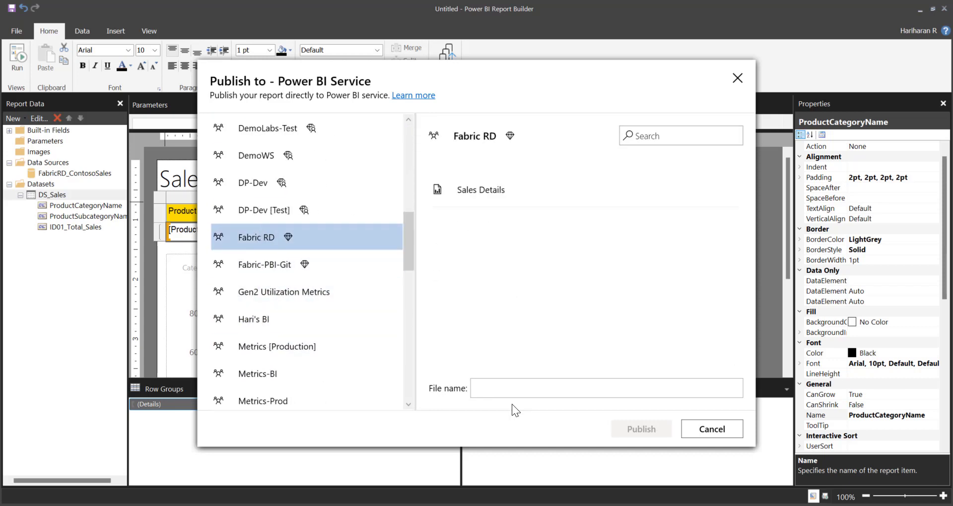
left_click(507, 390)
type("Sa")
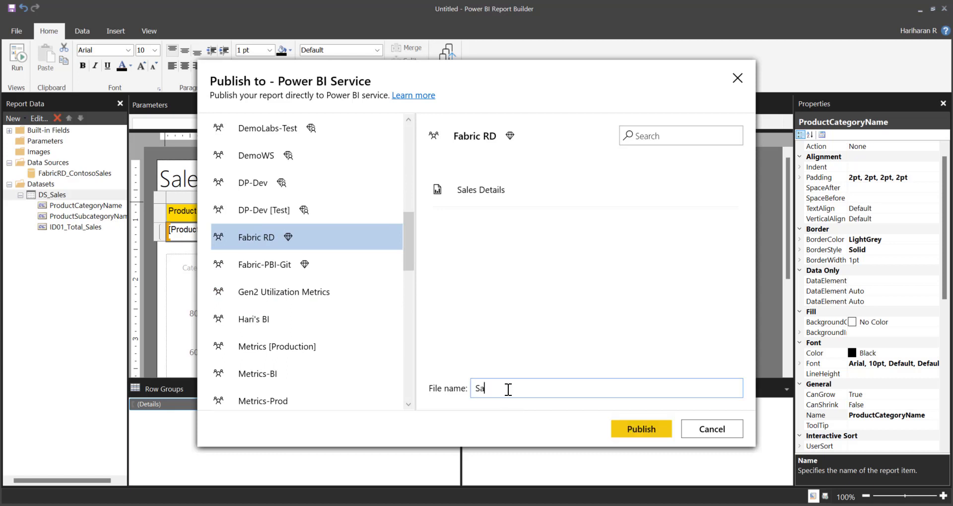
type("les Summary")
left_click(645, 430)
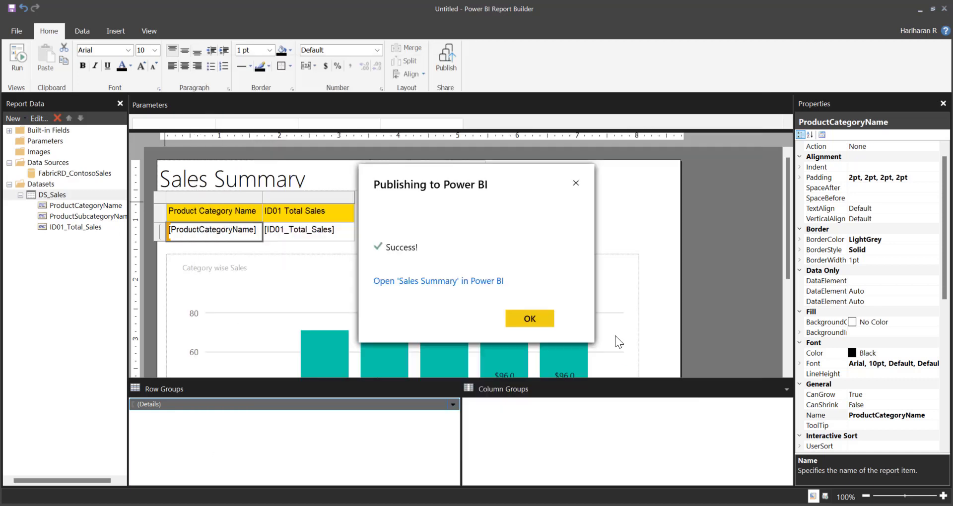
left_click(533, 318)
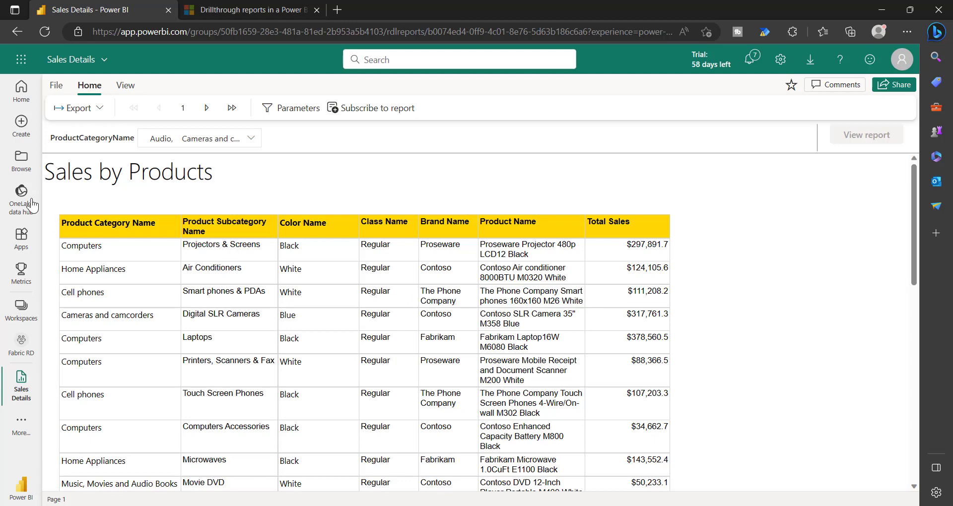
- In the Fabric RD workspace, filter items to Reports and open Sales Summary
left_click(22, 343)
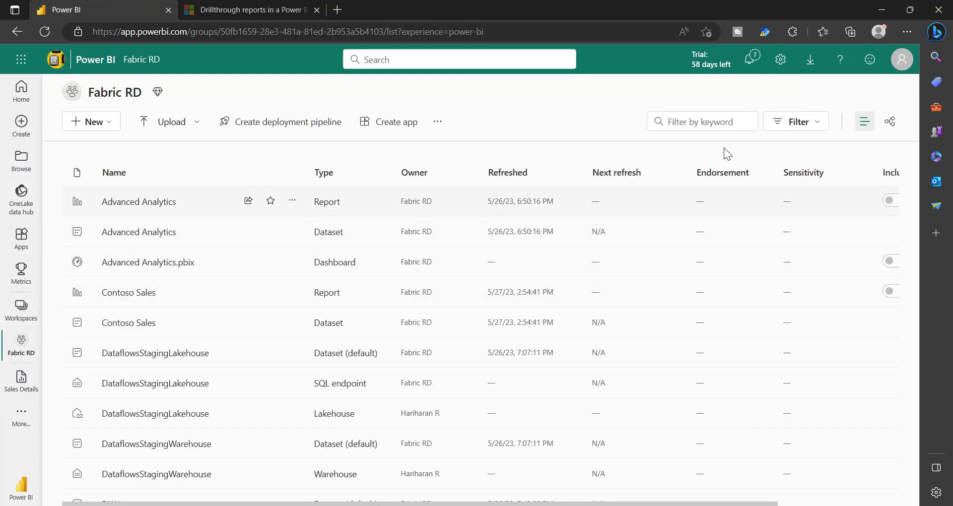
left_click(801, 124)
left_click(705, 184)
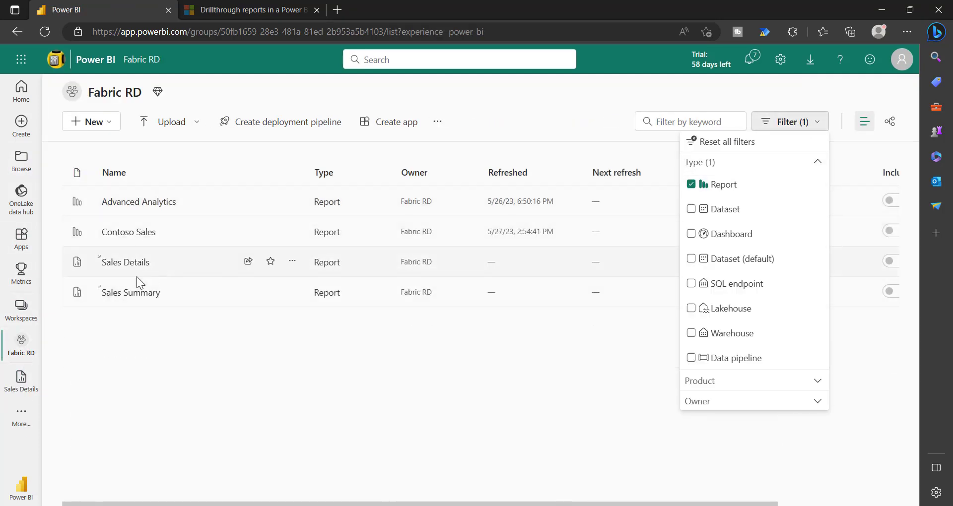
left_click(127, 297)
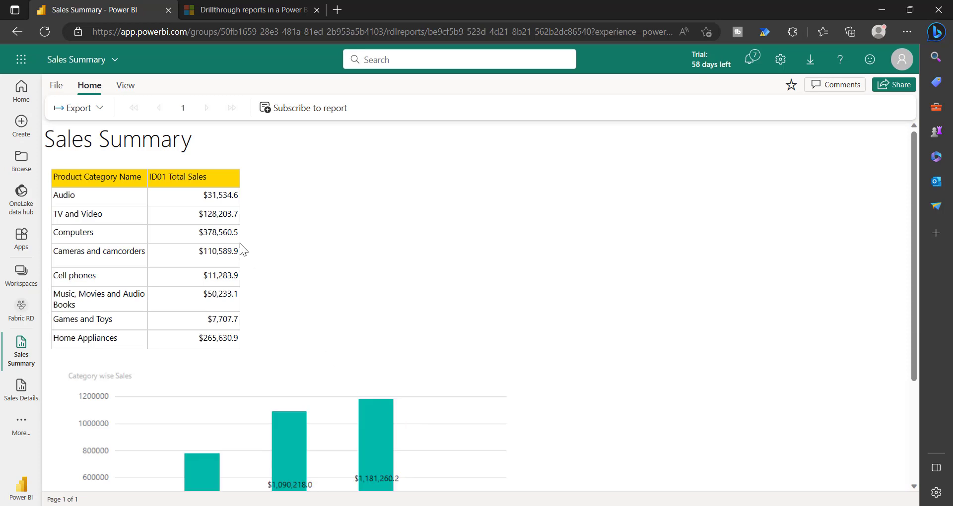
scroll(96, 267, "down", 3)
scroll(96, 271, "up", 3)
mouse_move(656, 504)
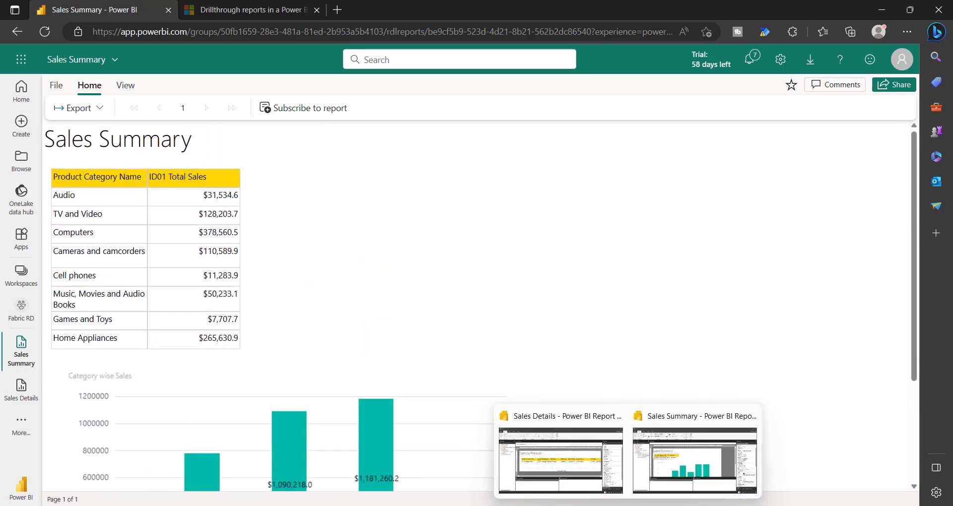
- Set the category cell's action to Go to report, targeting 'Sales Details'
left_click(695, 460)
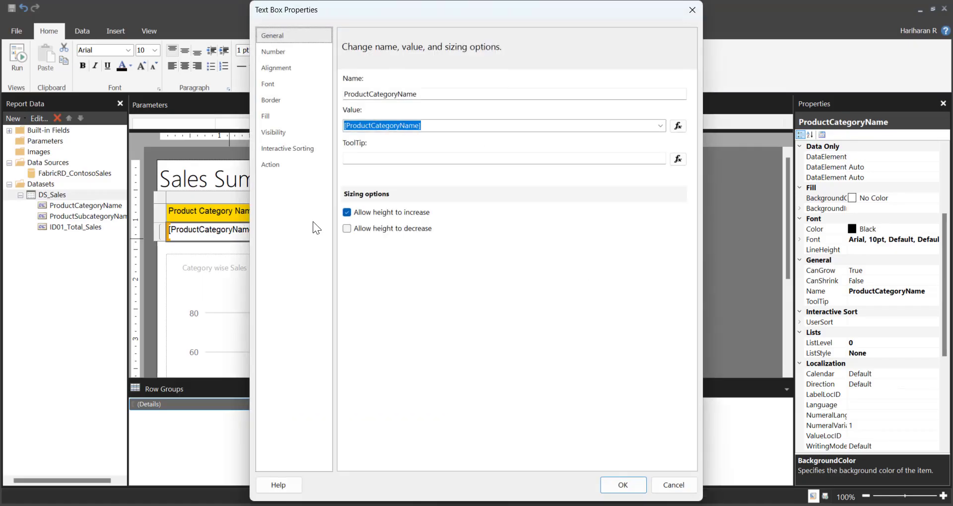
left_click(282, 165)
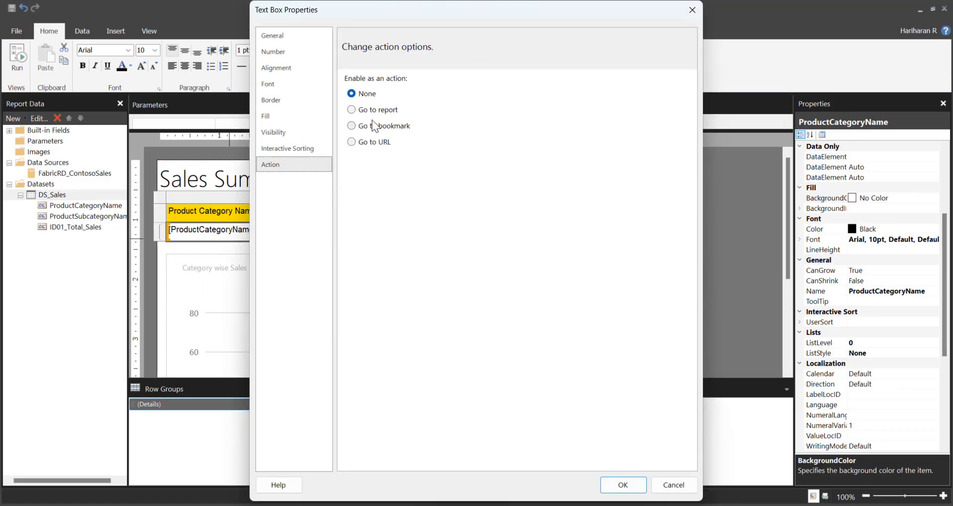
left_click(380, 111)
left_click(400, 183)
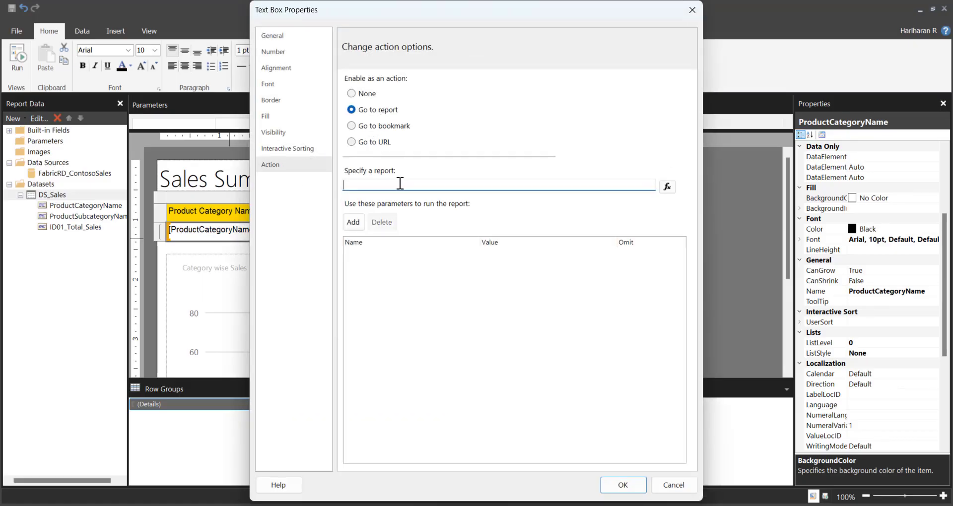
type("Sales Details")
- Add the product category name parameter with value [ProductCategoryName] and confirm the action
left_click(353, 222)
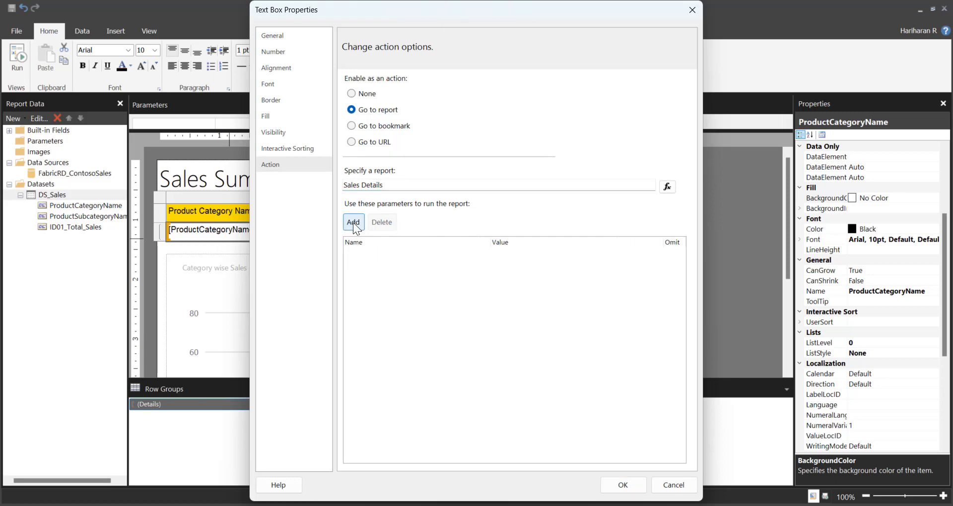
left_click(483, 256)
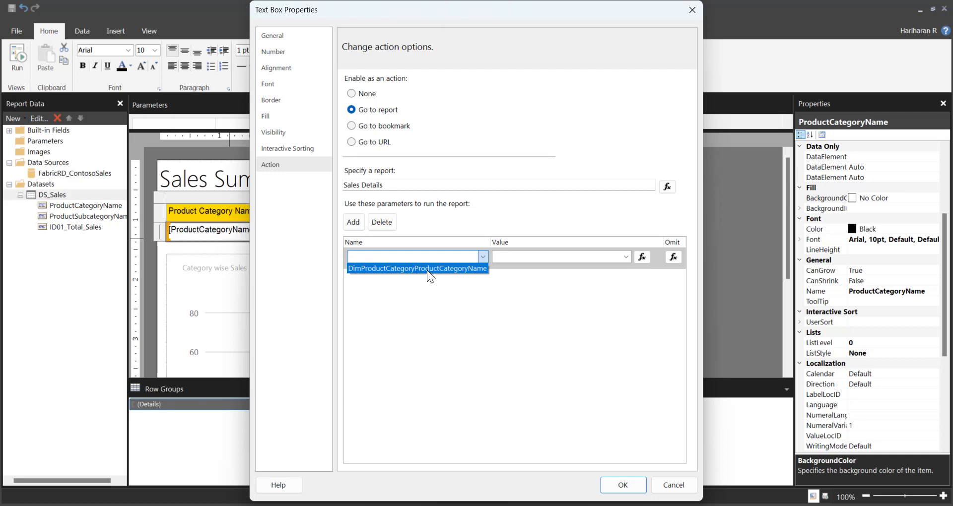
left_click(421, 269)
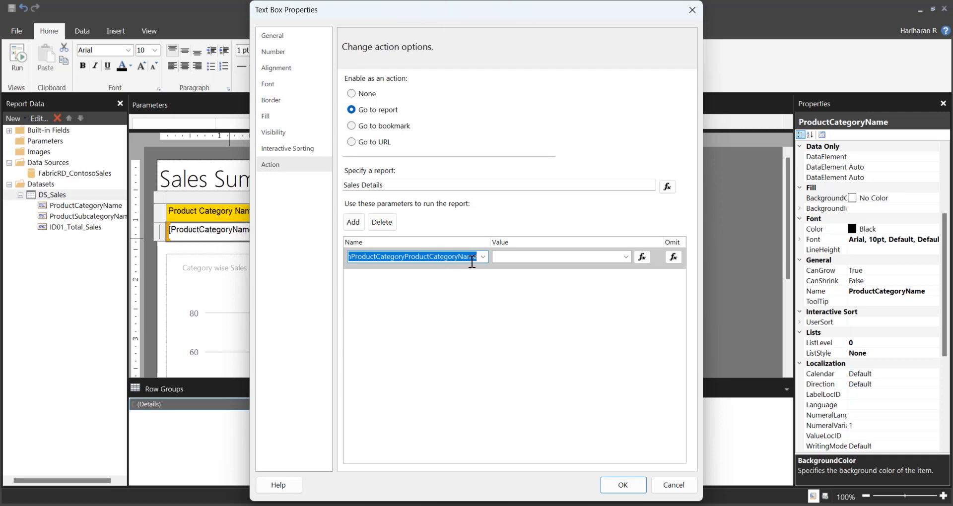
left_click(625, 256)
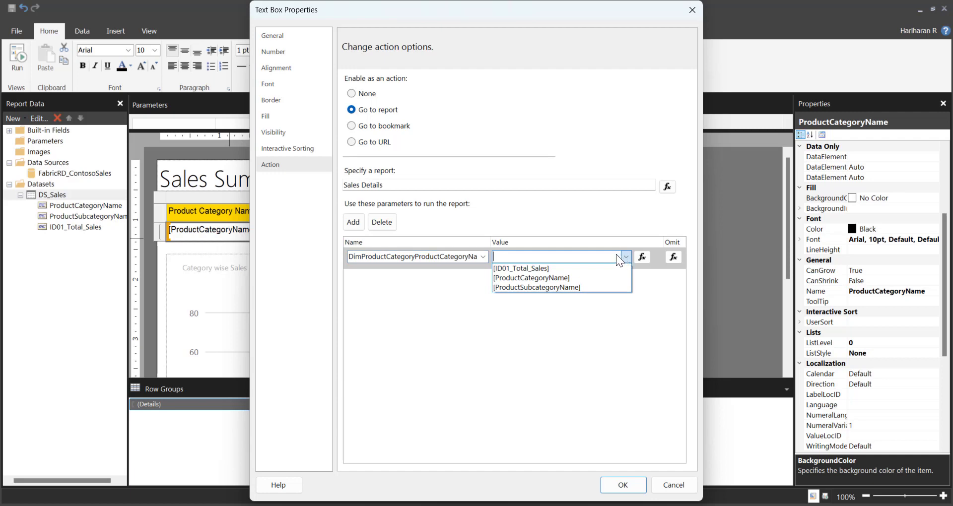
left_click(543, 277)
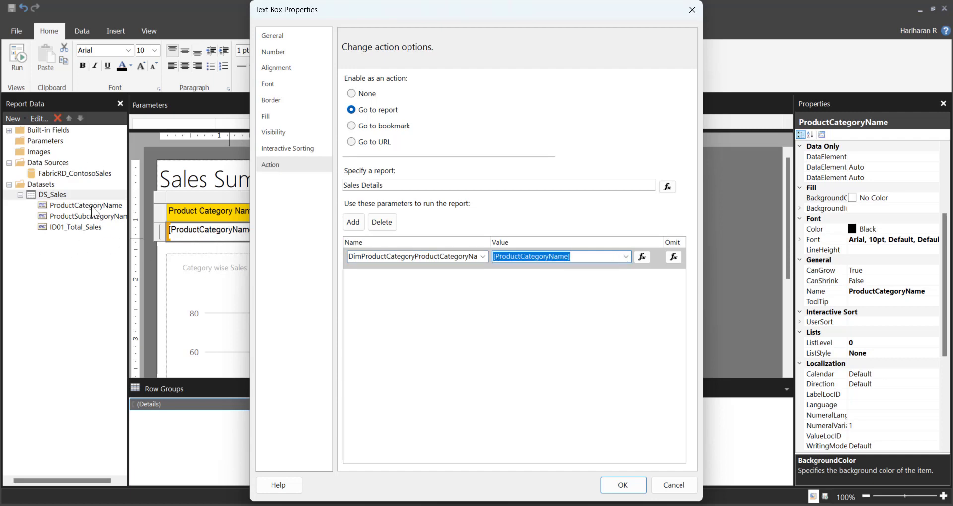
left_click(620, 485)
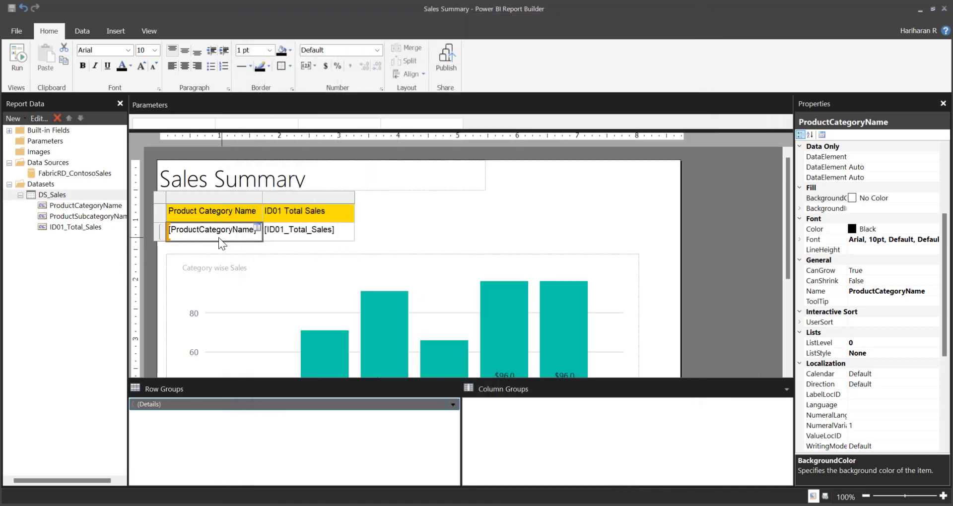
left_click(26, 47)
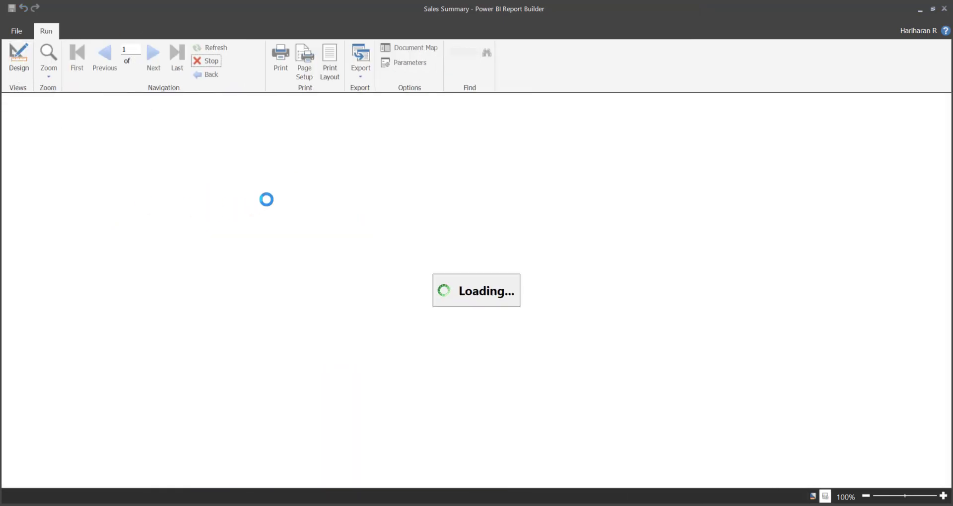
left_click(46, 175)
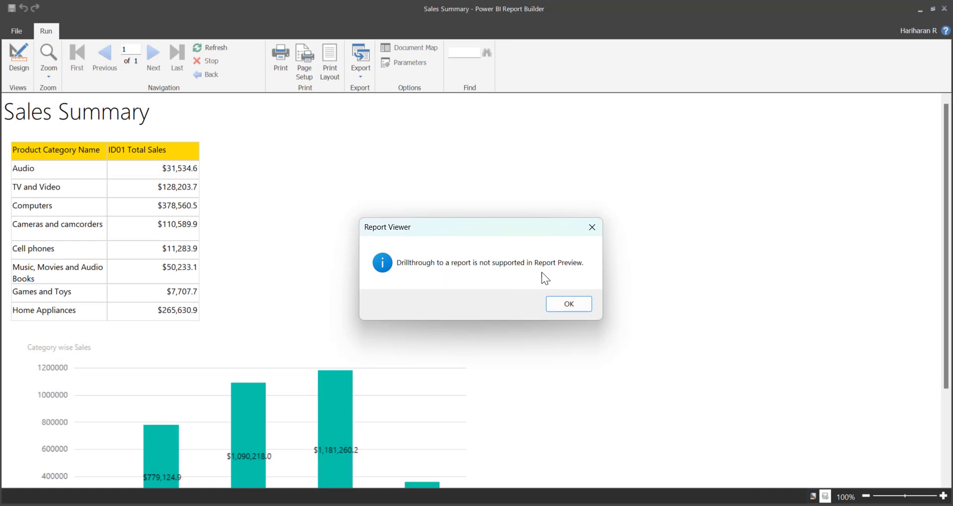
left_click(569, 304)
left_click(19, 59)
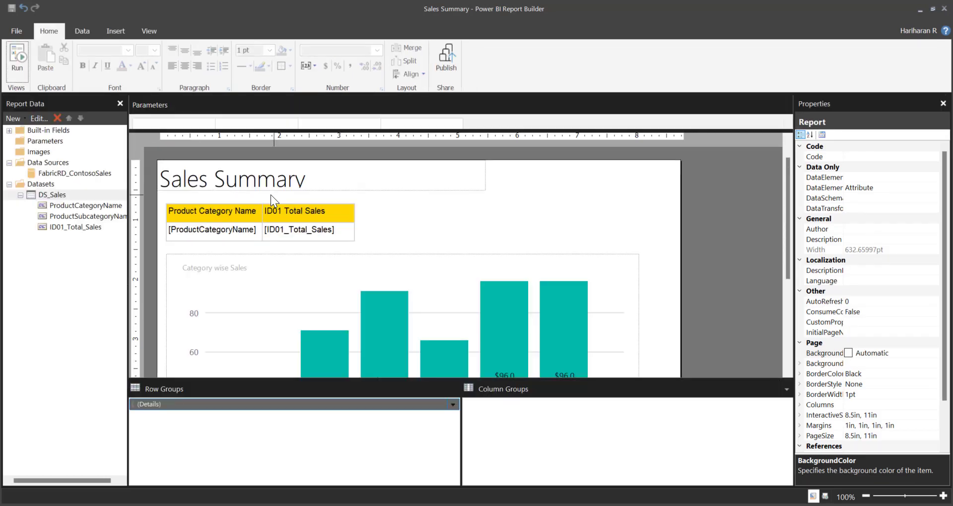
- Republish Sales Summary to Fabric RD, confirming replacement of the existing copy
left_click(622, 233)
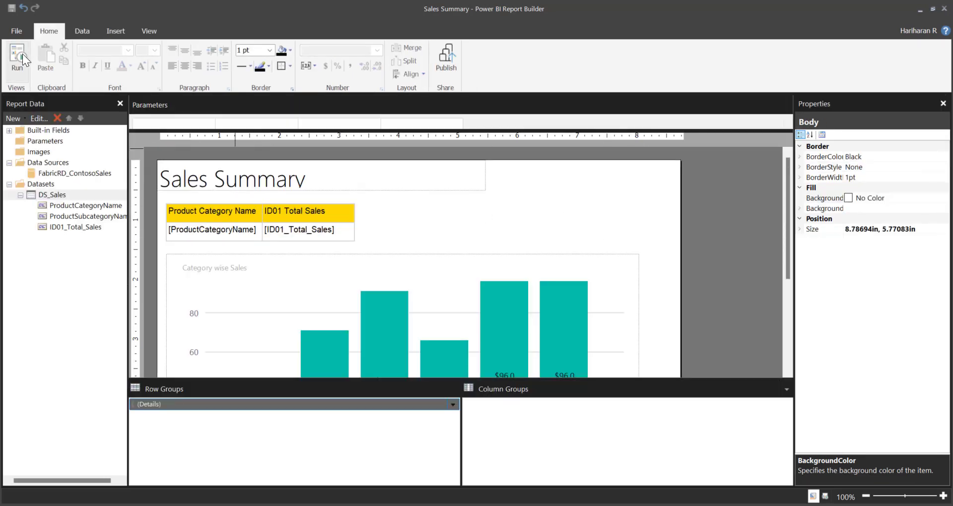
left_click(16, 32)
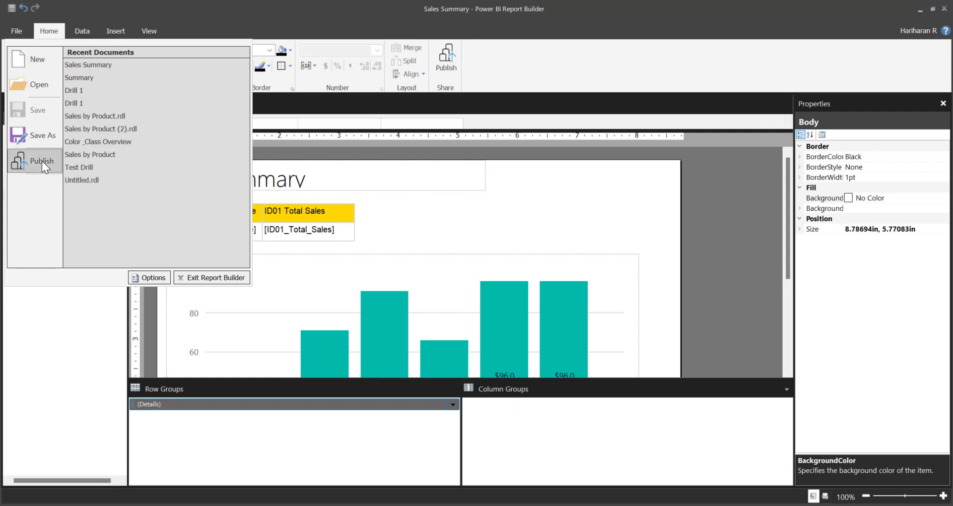
left_click(376, 156)
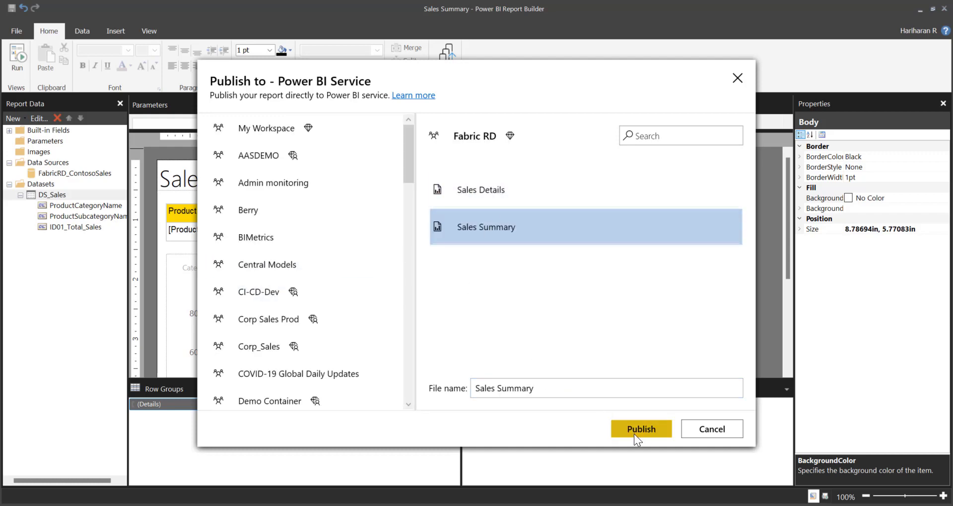
left_click(645, 430)
left_click(510, 303)
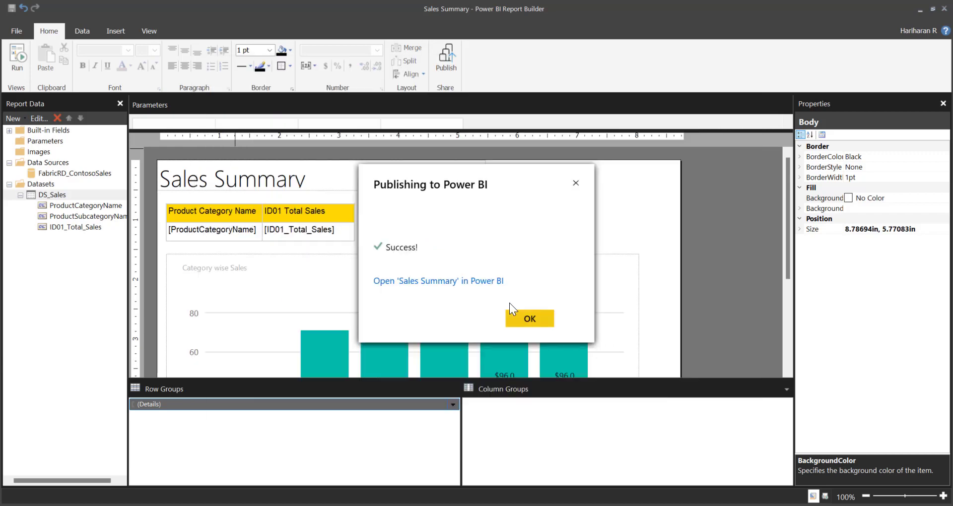
left_click(515, 321)
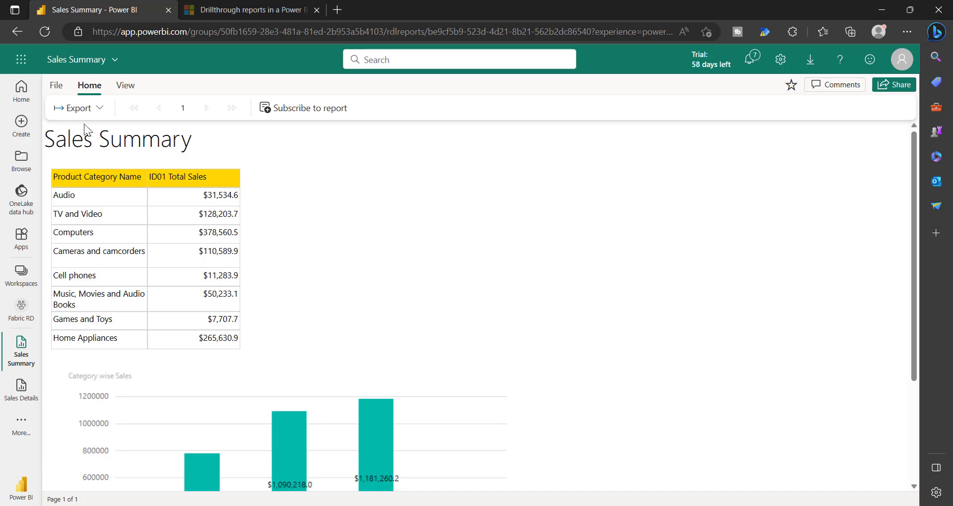
- Refresh the report, drill through from Audio, go back, then drill through from Cameras and camcorders
left_click(44, 32)
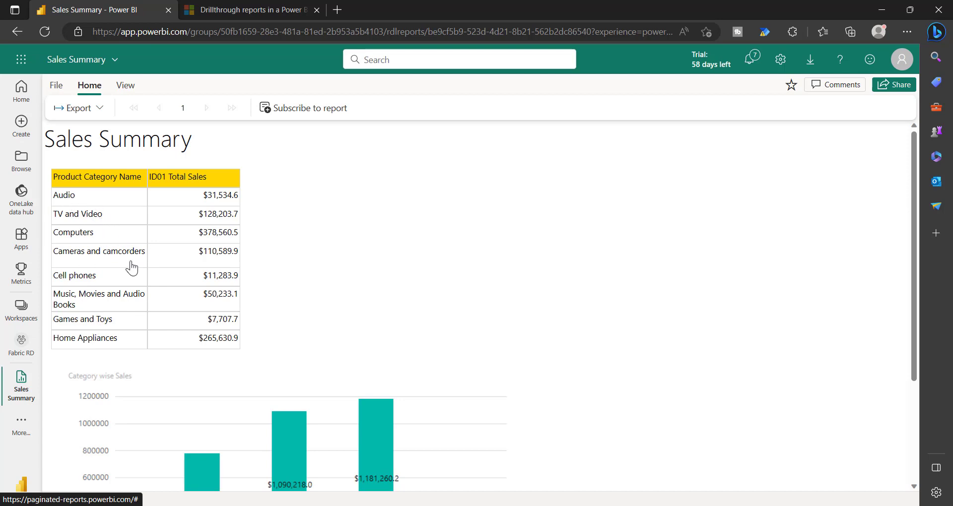
left_click(69, 204)
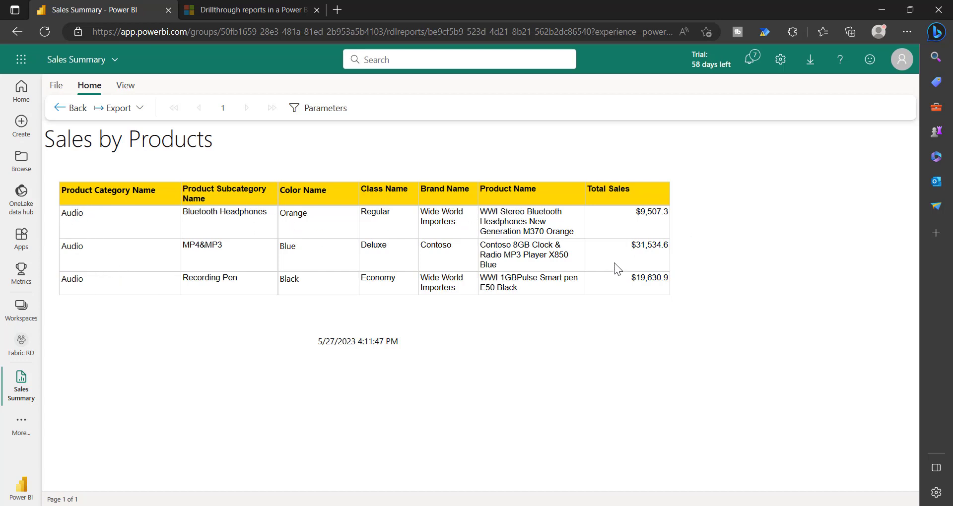
left_click(67, 114)
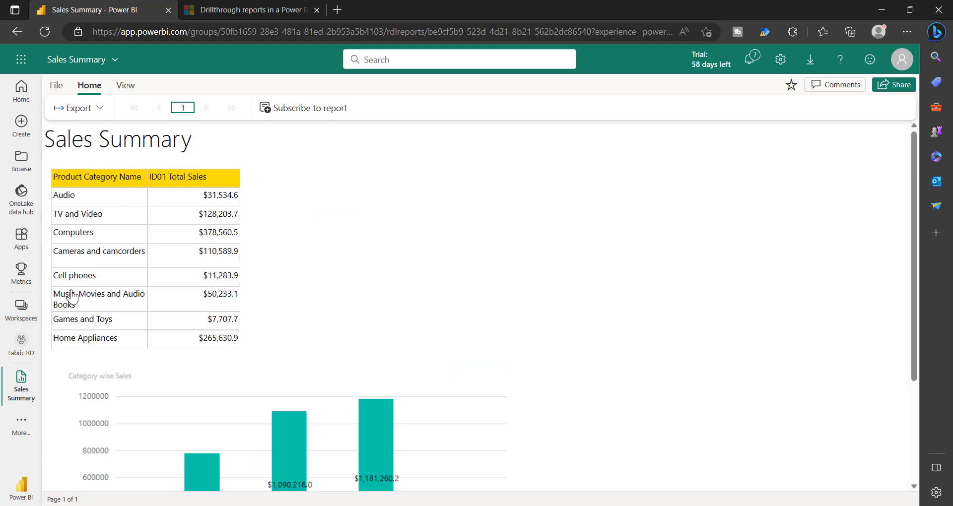
left_click(105, 258)
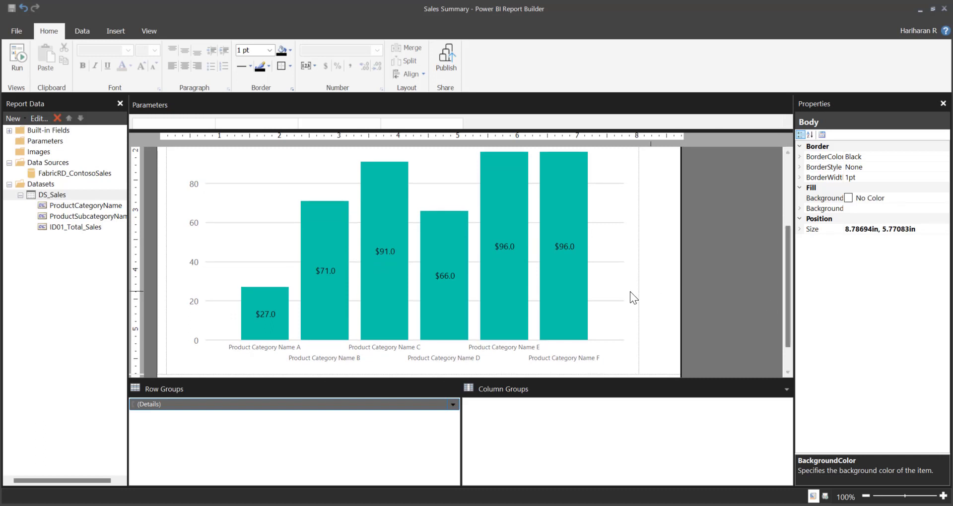
- In the chart series properties, set the action to Go to report 'Sales Details'
left_click(327, 306)
right_click(326, 305)
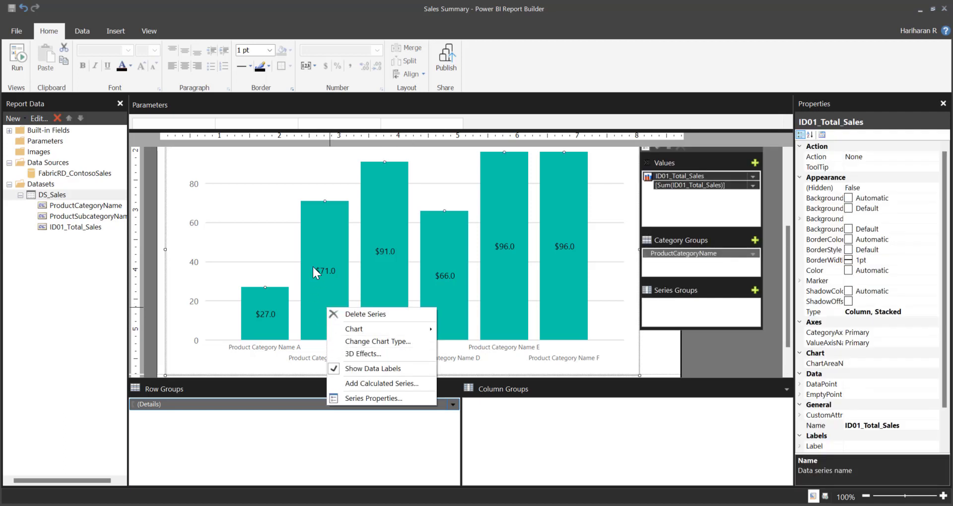
left_click(378, 398)
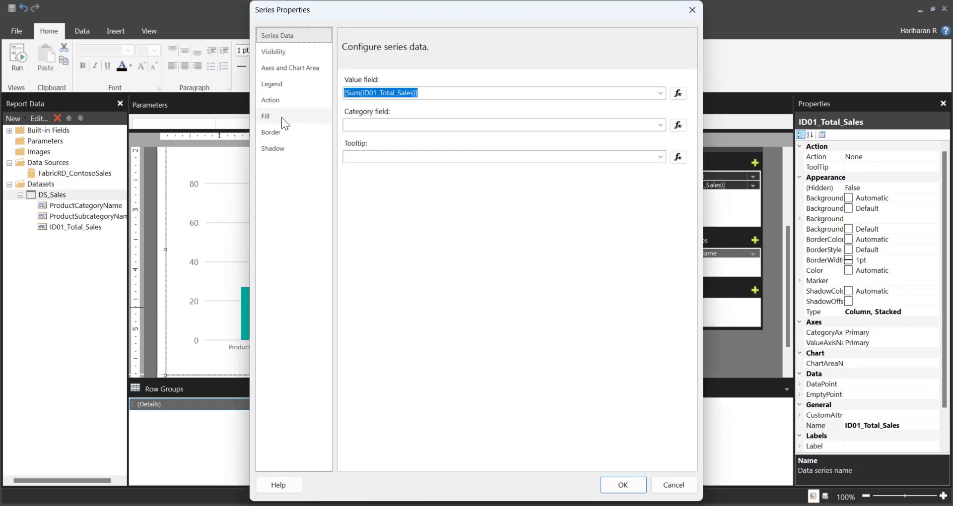
left_click(278, 103)
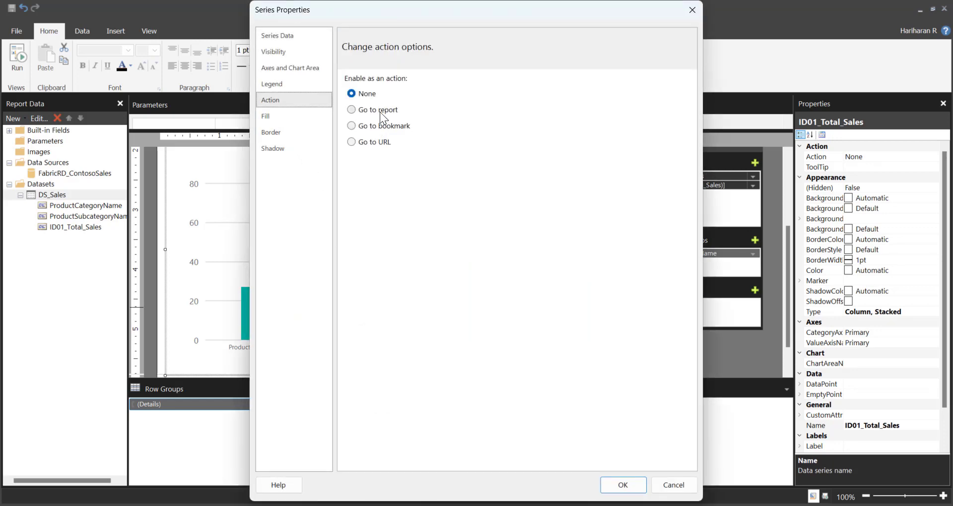
left_click(382, 111)
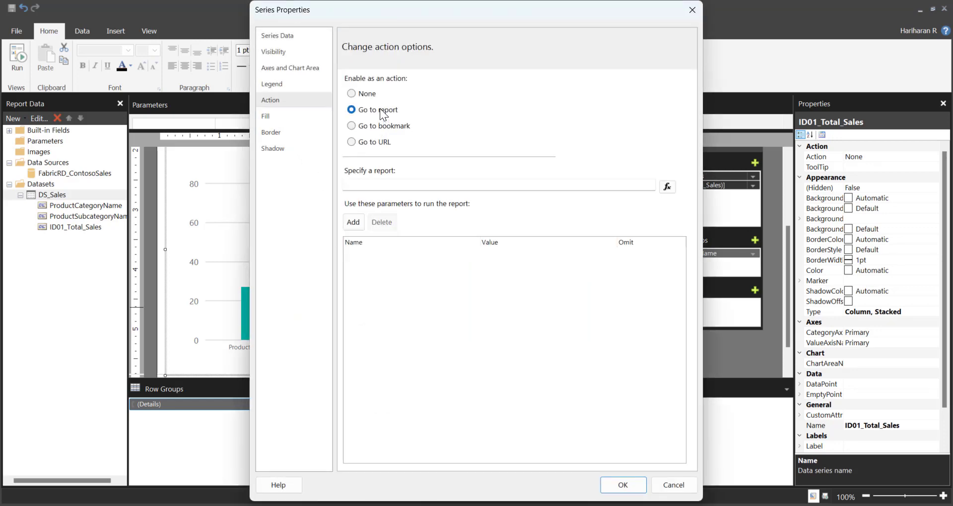
left_click(417, 186)
type("Sal")
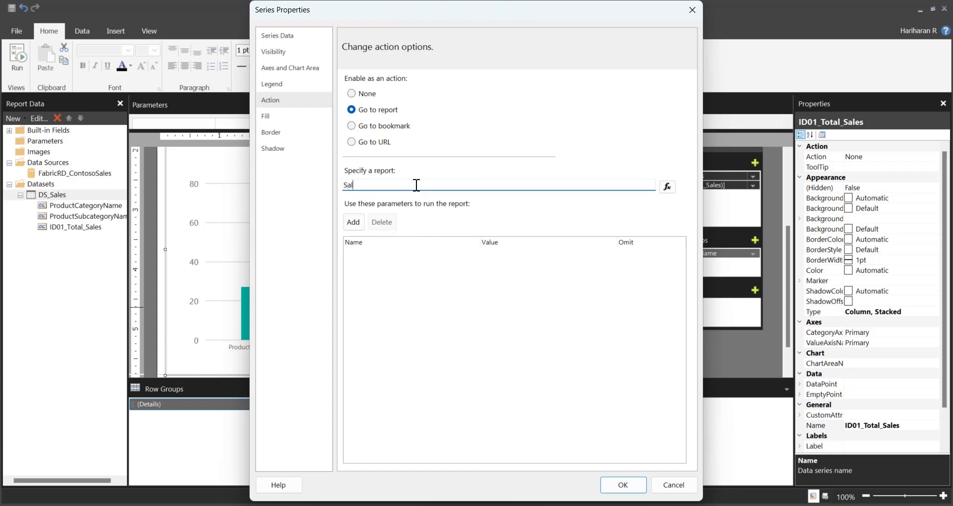
type("es Details")
- Pass DimProductCategoryProductCategoryName as [ProductCategoryName] and confirm the series action
left_click(353, 221)
left_click(483, 256)
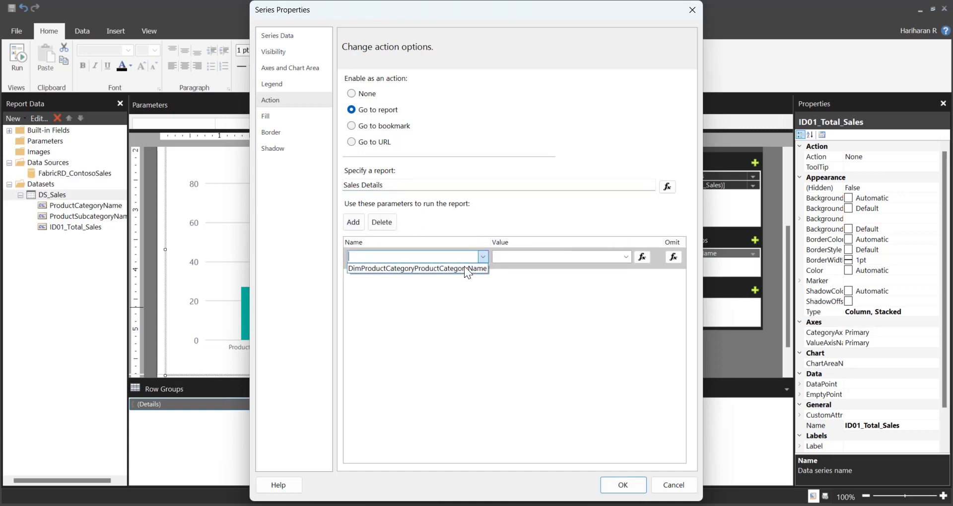
left_click(394, 269)
left_click(628, 258)
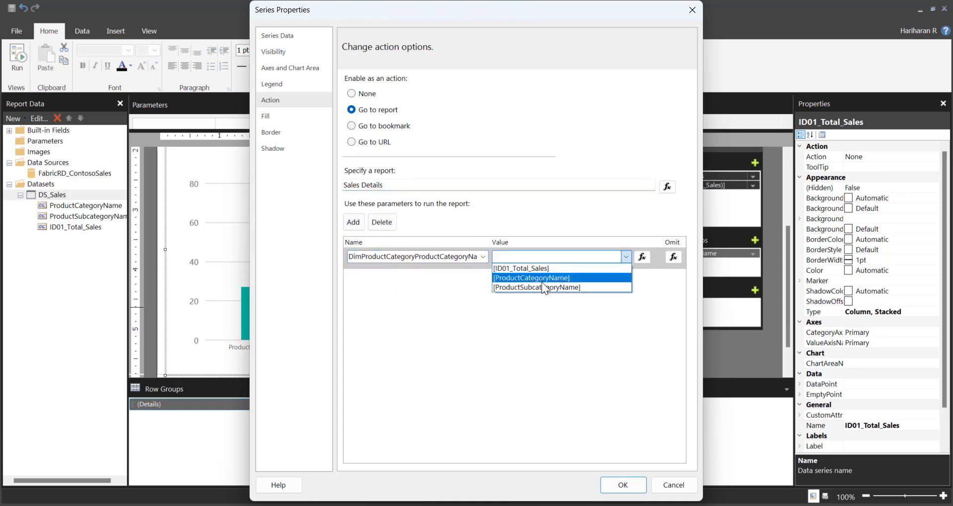
left_click(564, 278)
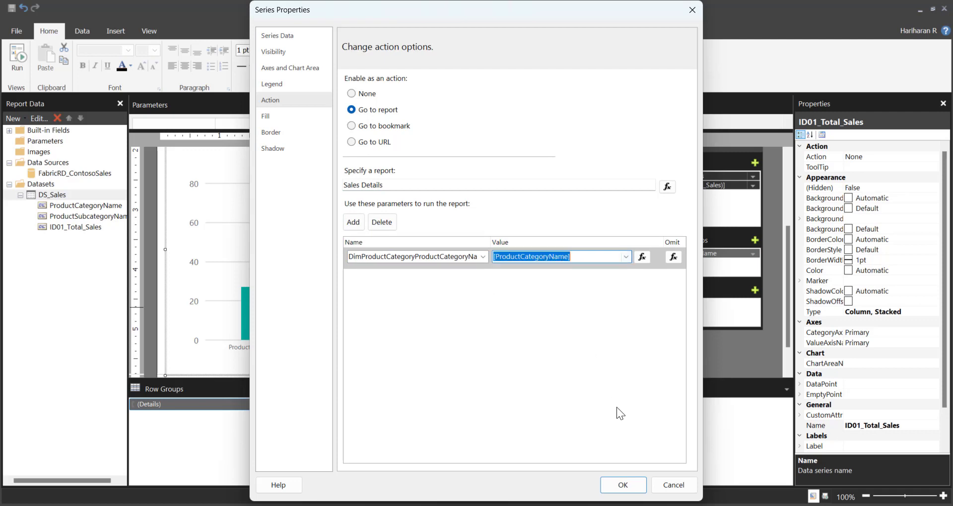
left_click(623, 485)
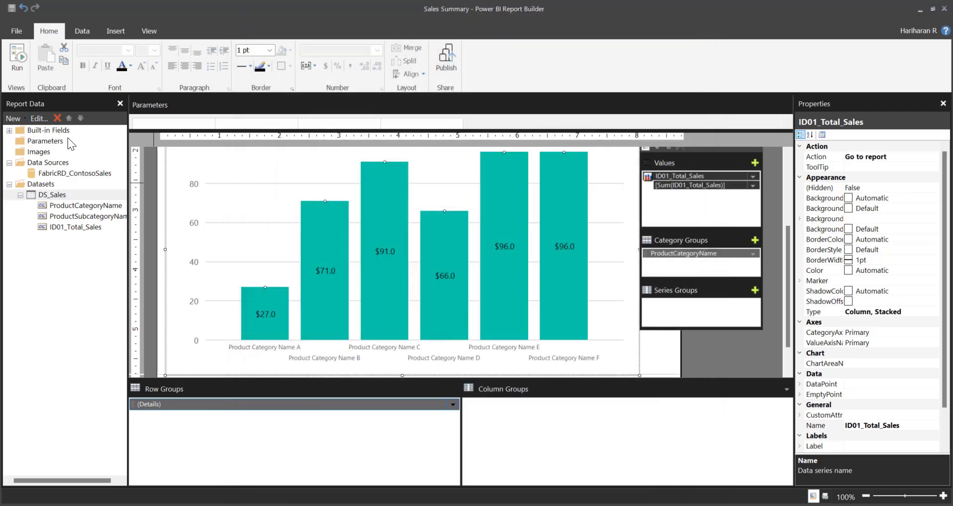
- Publish the updated Sales Summary to Fabric RD, replacing the earlier version
left_click(16, 31)
key("Escape")
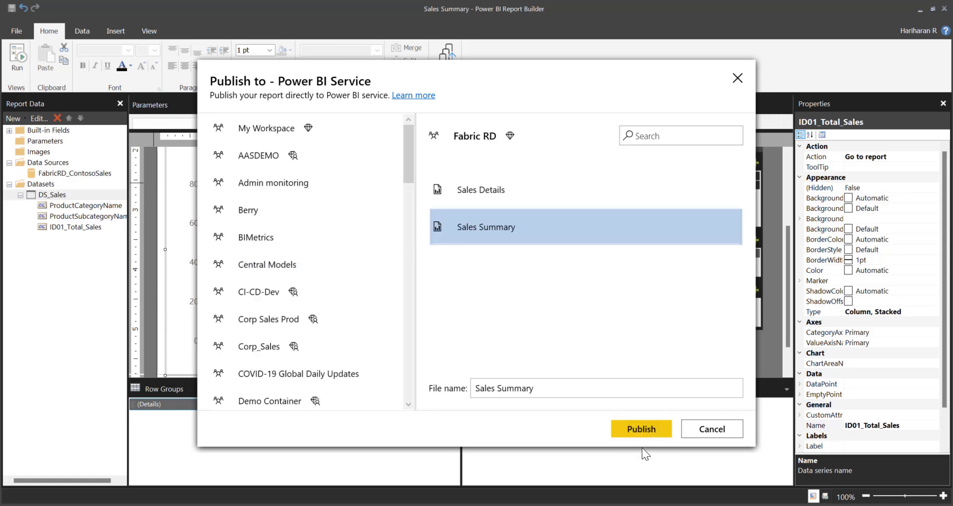
left_click(649, 428)
left_click(515, 305)
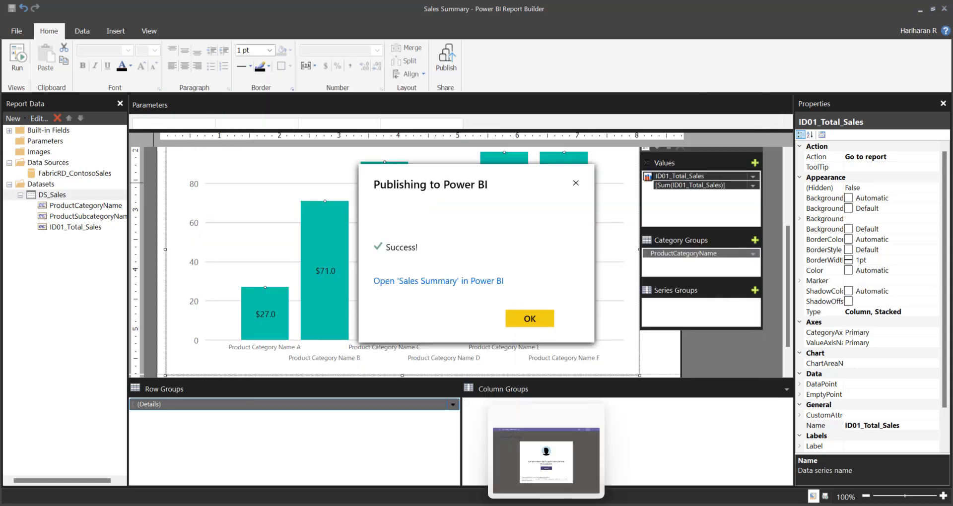
left_click(534, 449)
- Reload Sales Summary, confirm the Computers bar drills to Sales by Products, return, and view drillthrough docs
left_click(44, 32)
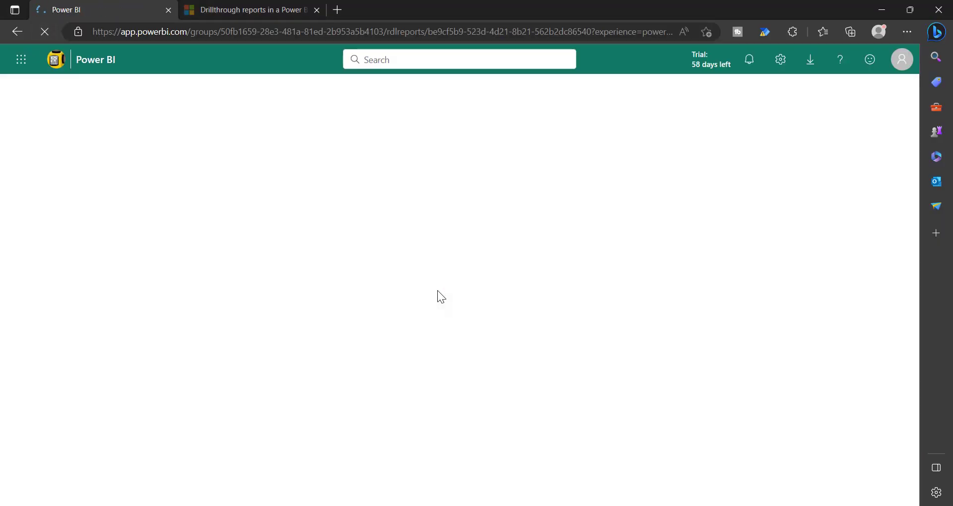
scroll(296, 470, "down", 3)
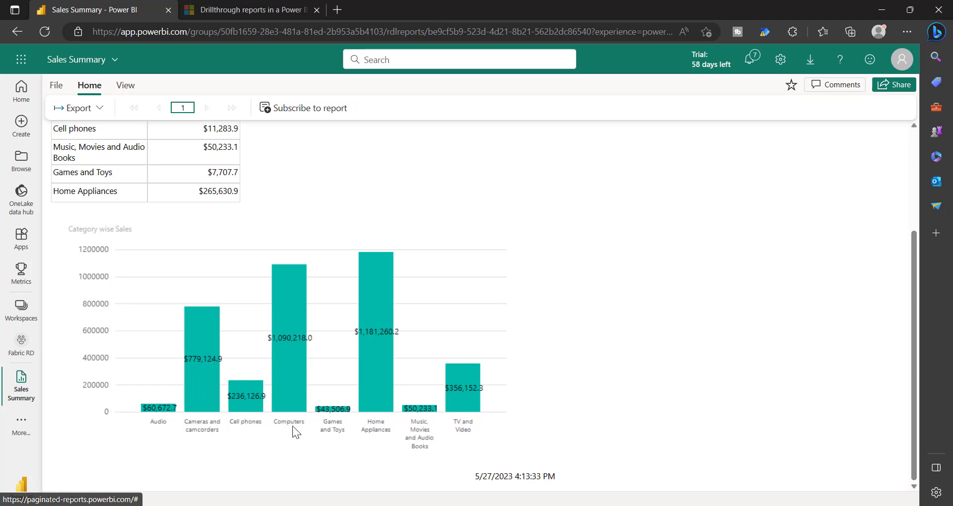
left_click(293, 370)
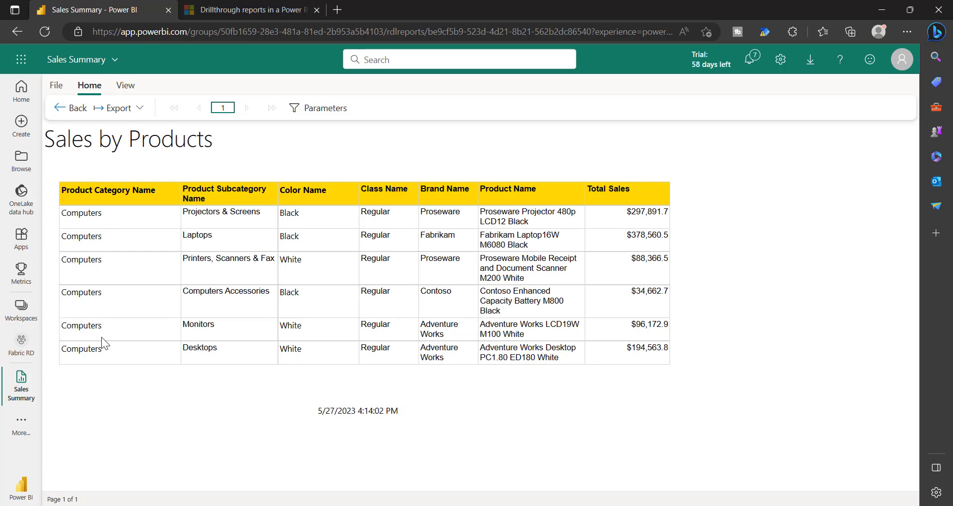
left_click(71, 107)
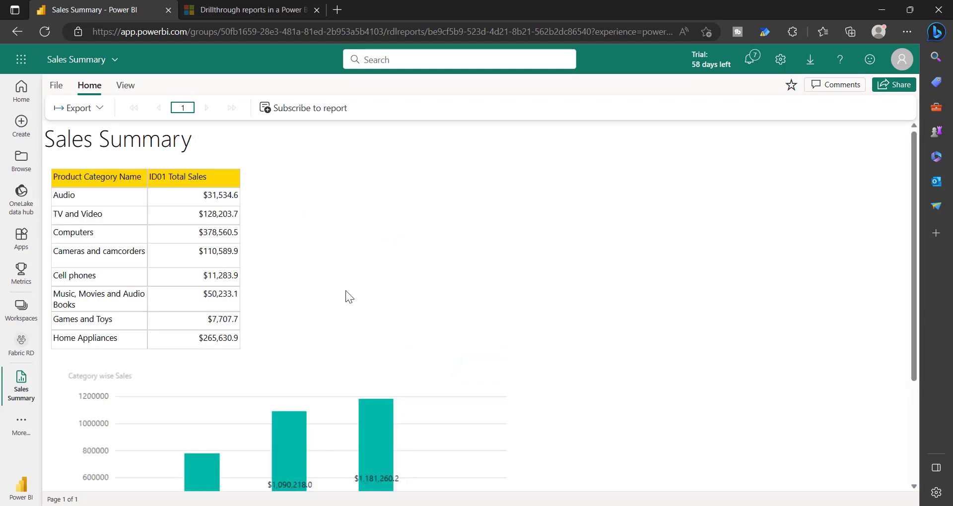
left_click(251, 9)
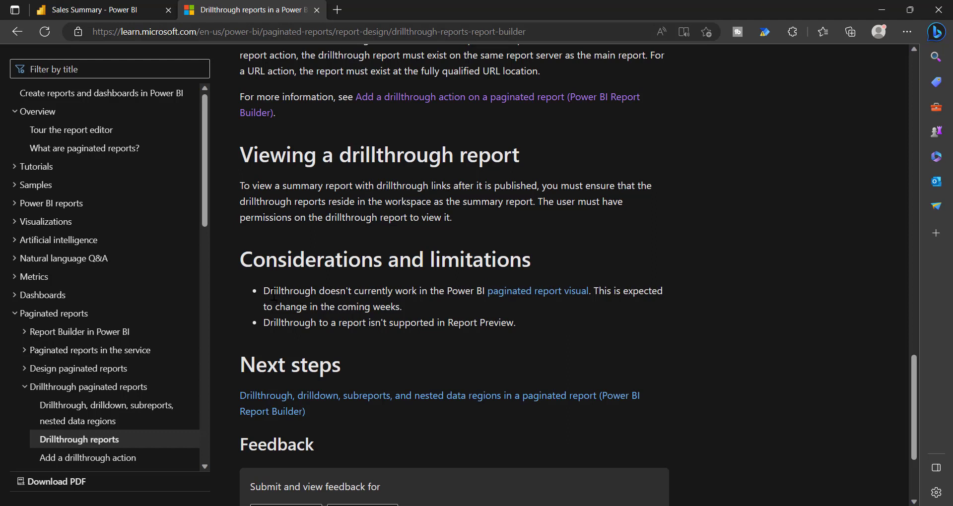
- Review the paginated report visual and Report Preview drillthrough limitations, then return to the Fabric RD workspace
left_click_drag(264, 288, 482, 305)
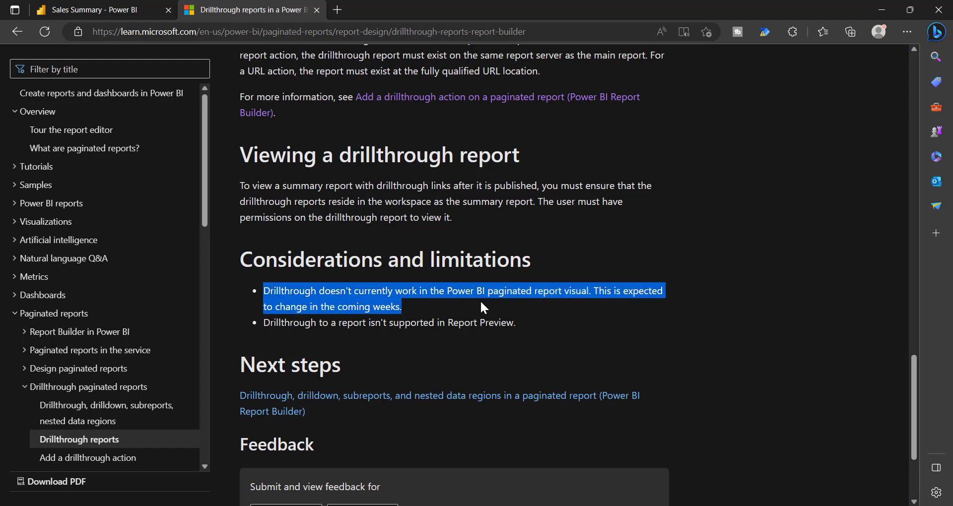
left_click(293, 332)
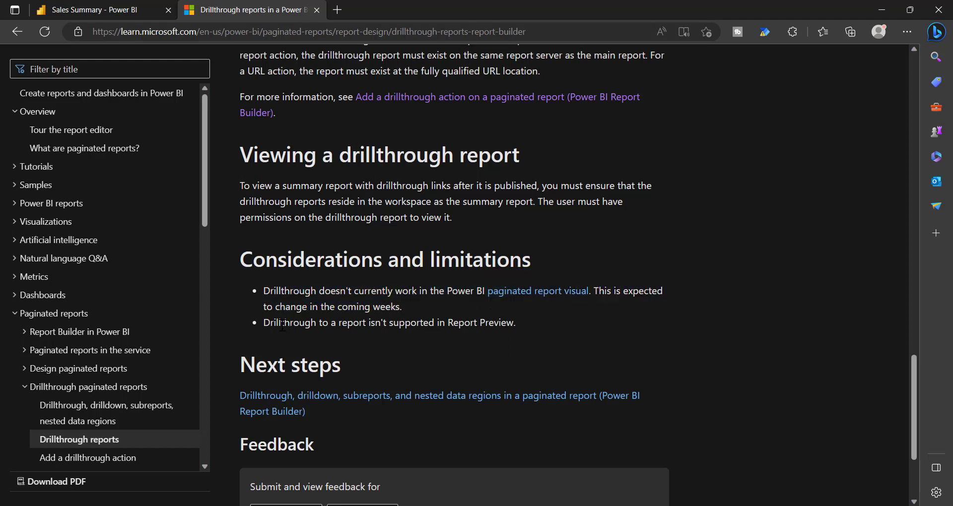
left_click_drag(281, 325, 516, 325)
left_click(541, 329)
key("ctrl+Tab")
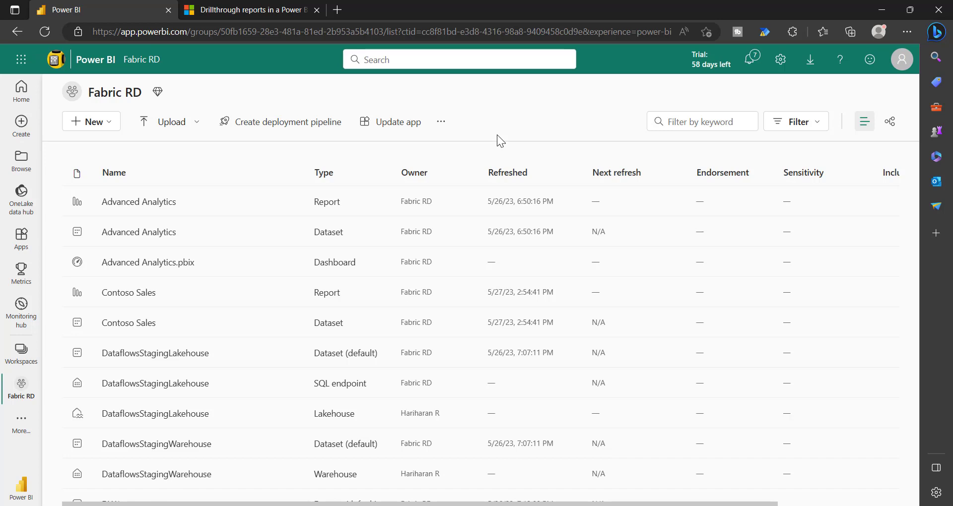
- Republish the Fabric RD app with Sales Summary and open the updated app
left_click(416, 125)
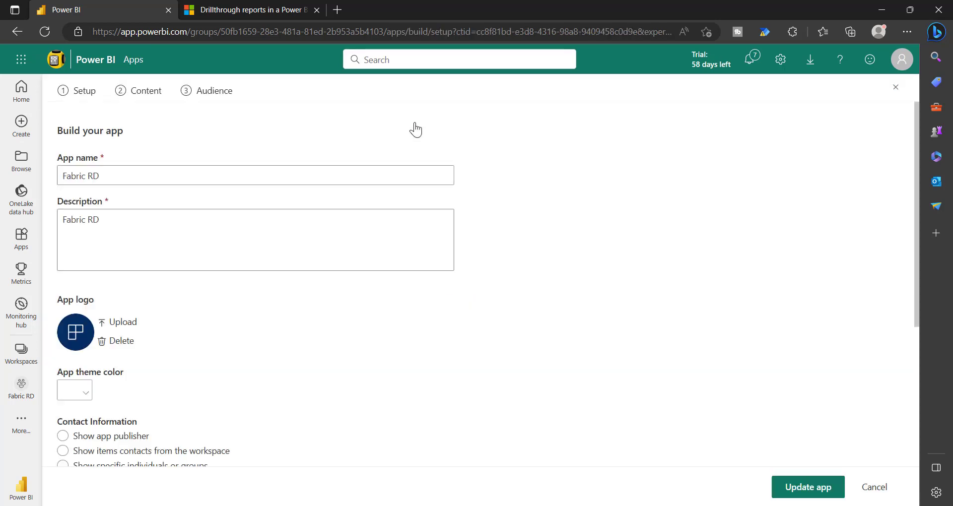
left_click(147, 93)
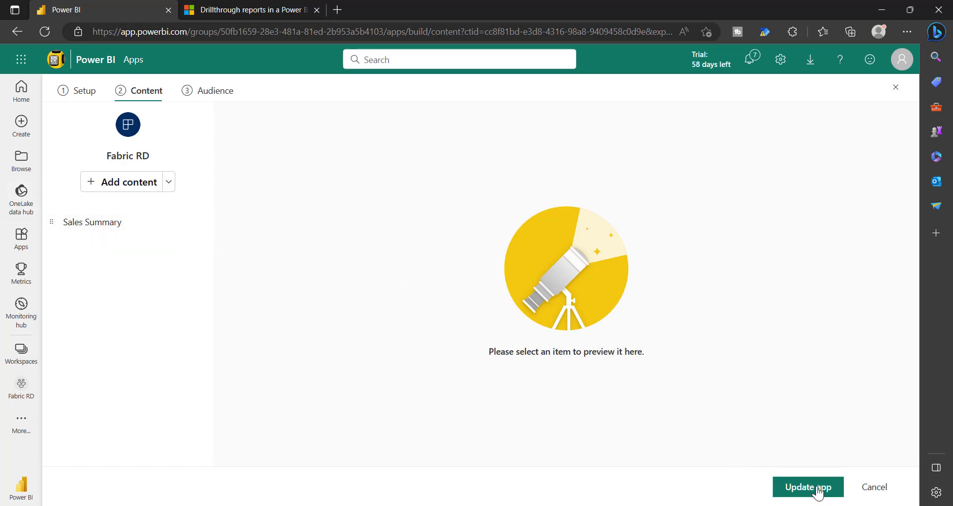
left_click(808, 487)
left_click(561, 319)
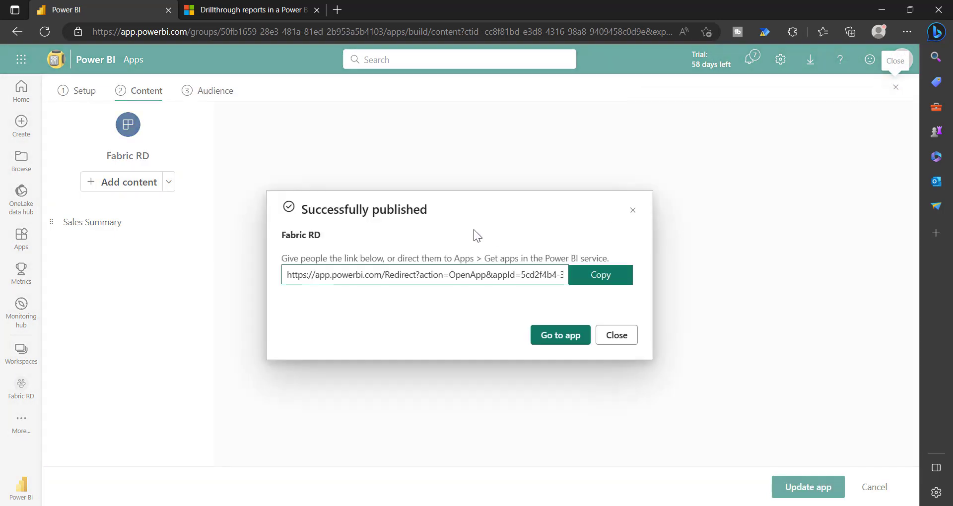
left_click(555, 335)
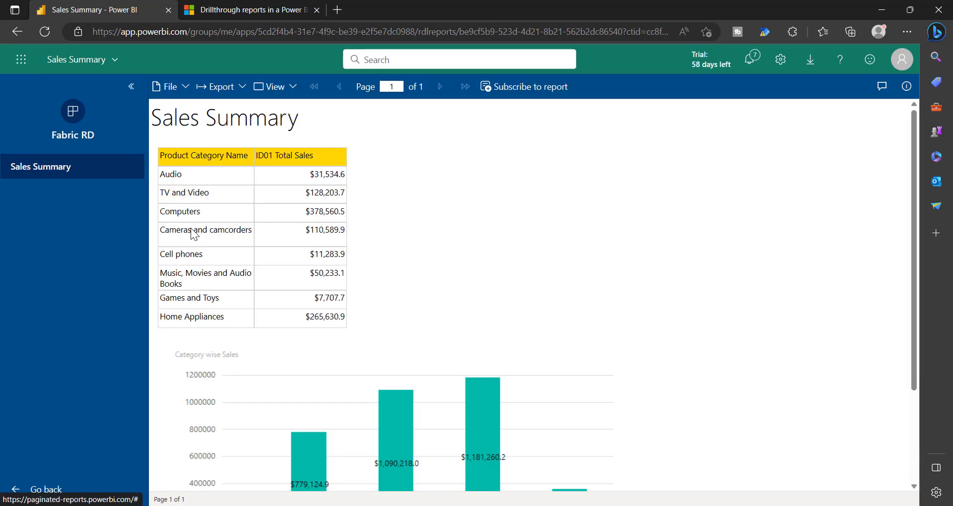
- Try drilling through from Computers in the app's table, hit the report-fetch error, and continue to Home
scroll(641, 331, "down", 1)
scroll(640, 335, "down", 2)
scroll(179, 245, "up", 3)
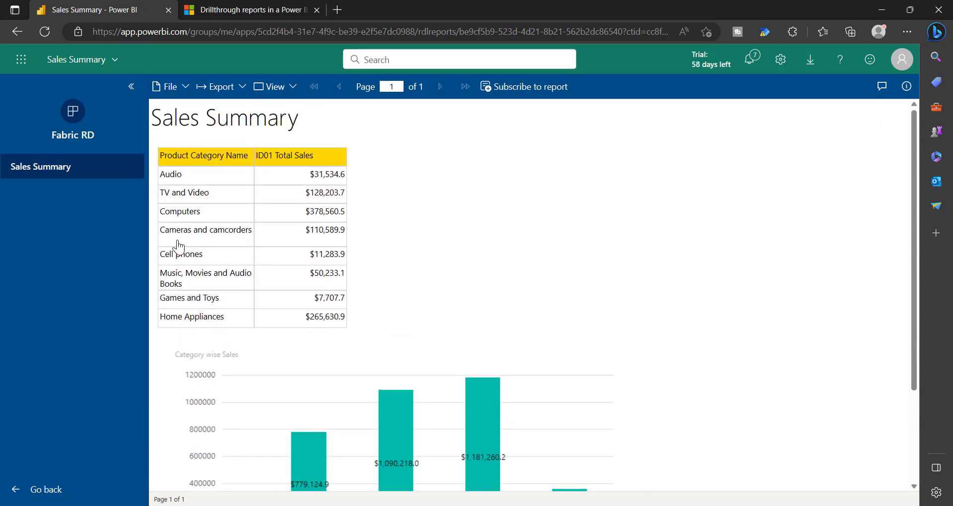
left_click(182, 214)
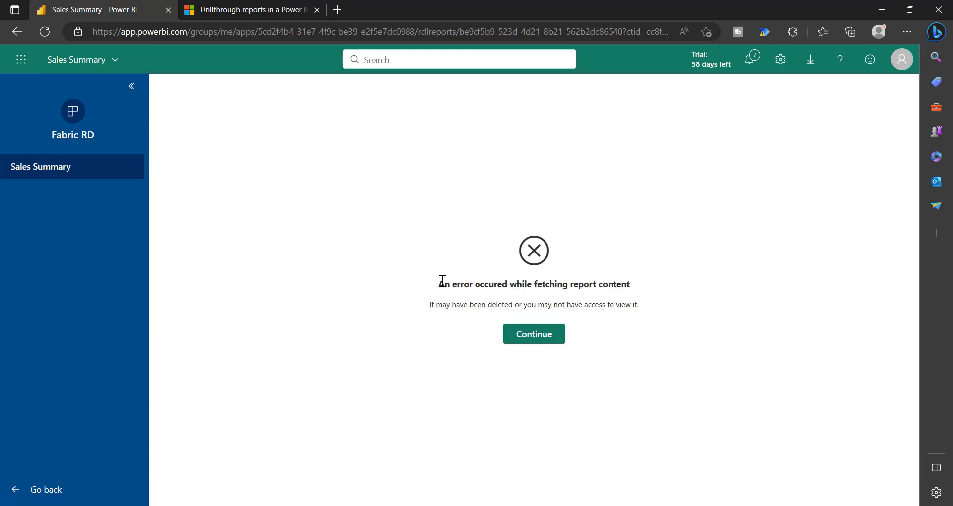
left_click_drag(442, 280, 677, 309)
left_click(534, 334)
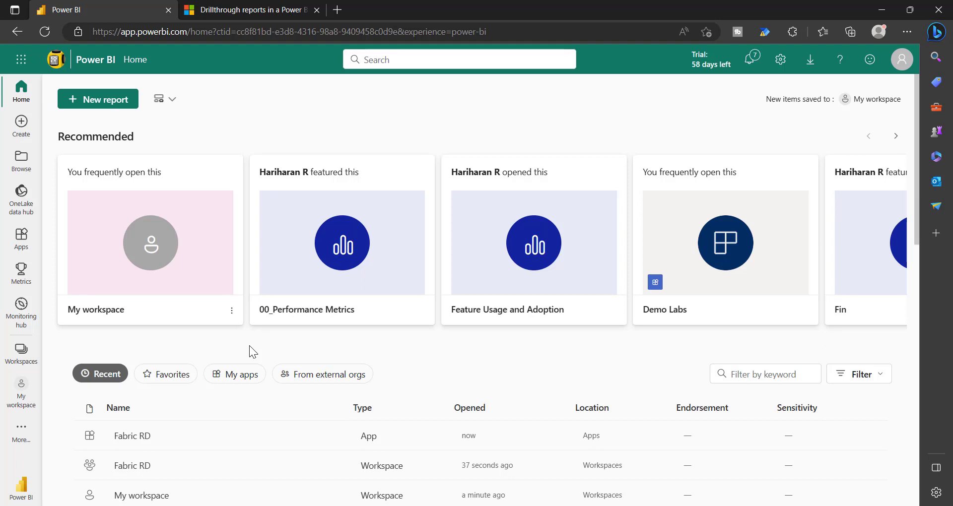
- Add the Sales Details report to the Fabric RD app's content
left_click(15, 354)
left_click(106, 222)
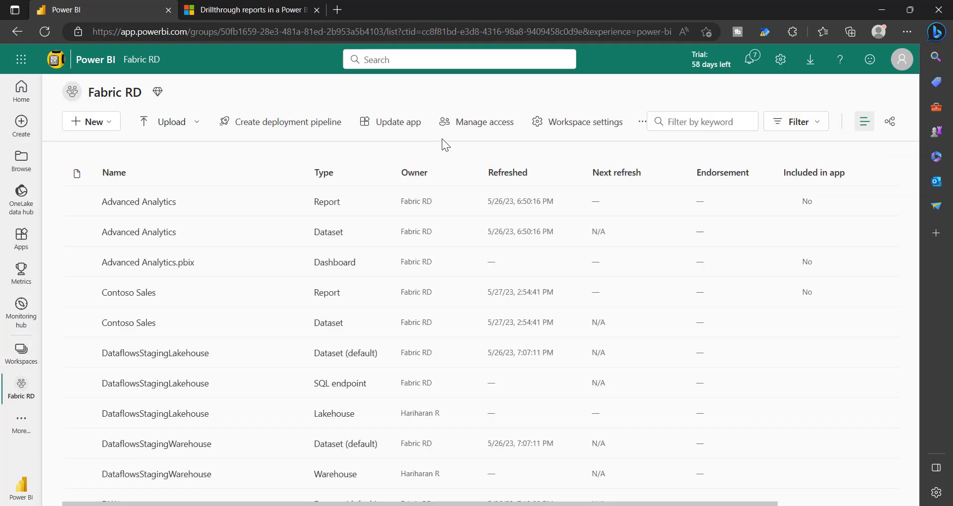
left_click(404, 128)
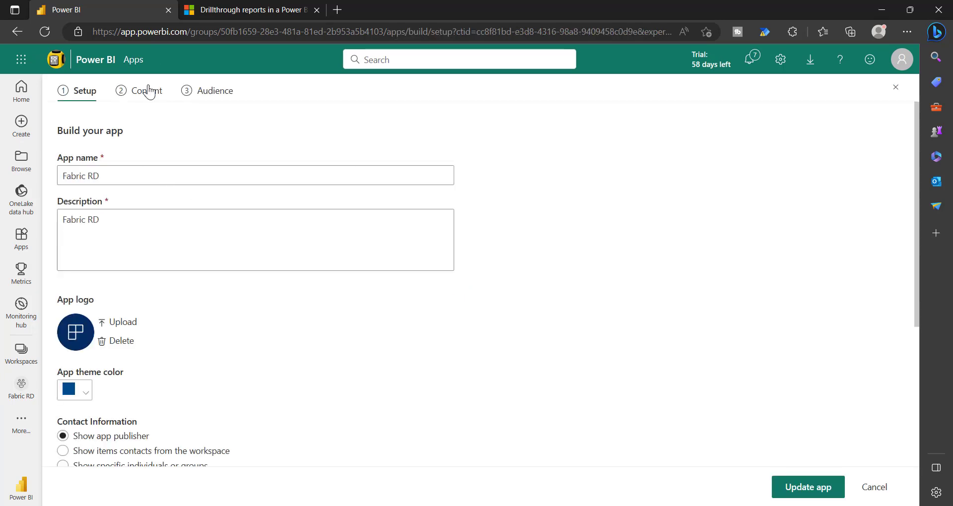
left_click(148, 92)
left_click(144, 184)
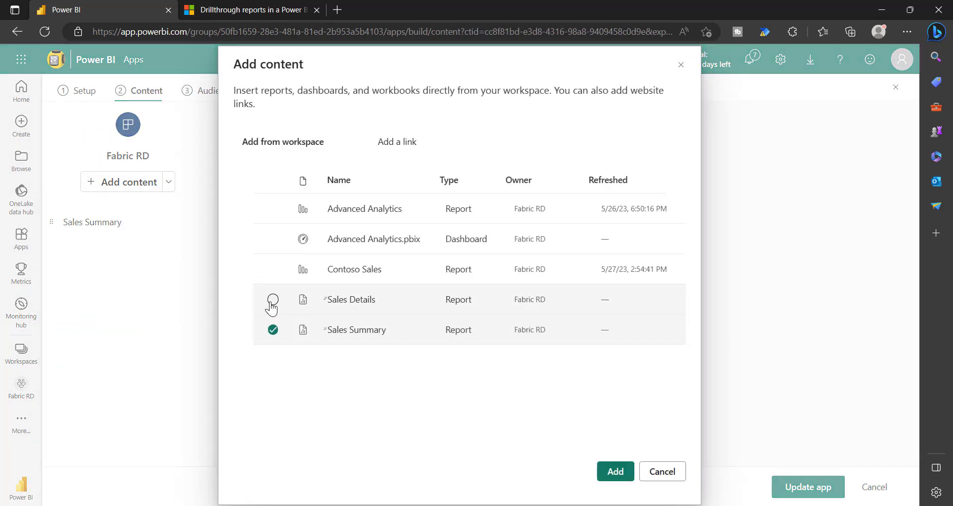
left_click(273, 300)
left_click(613, 472)
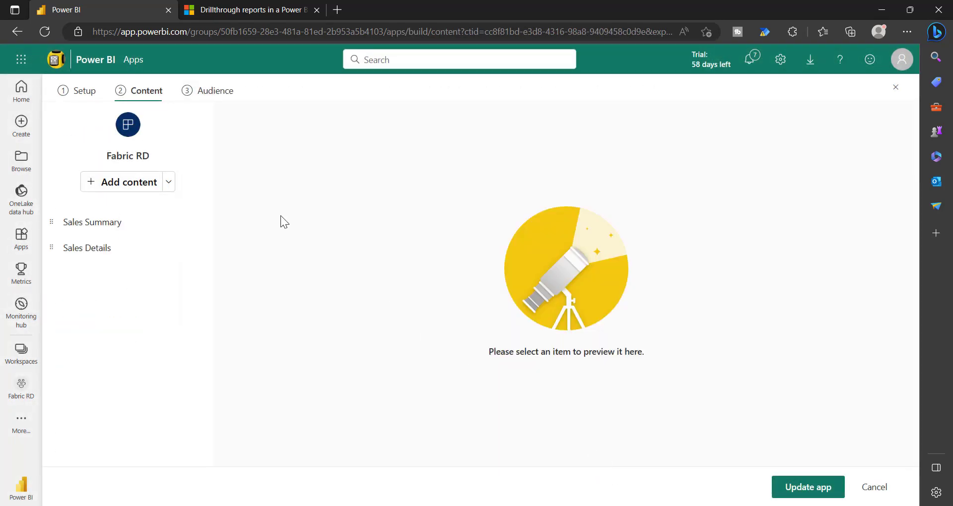
- Make Sales Details visible to the app audience, publish the app update, and open the app
left_click(198, 97)
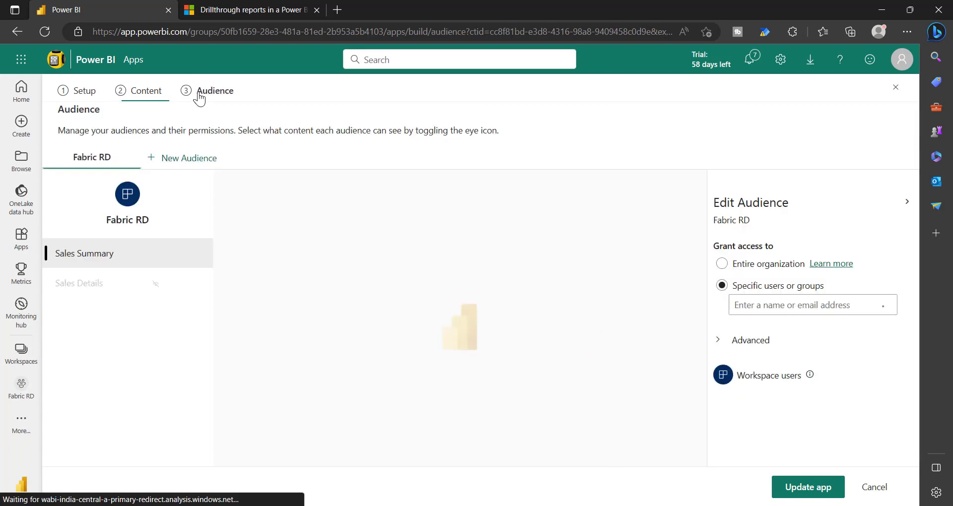
left_click(155, 285)
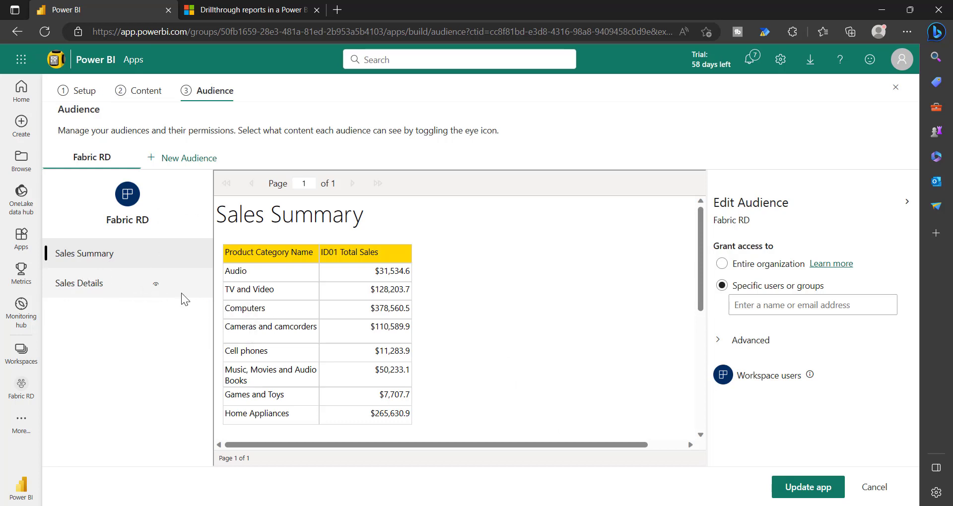
left_click(790, 489)
left_click(550, 315)
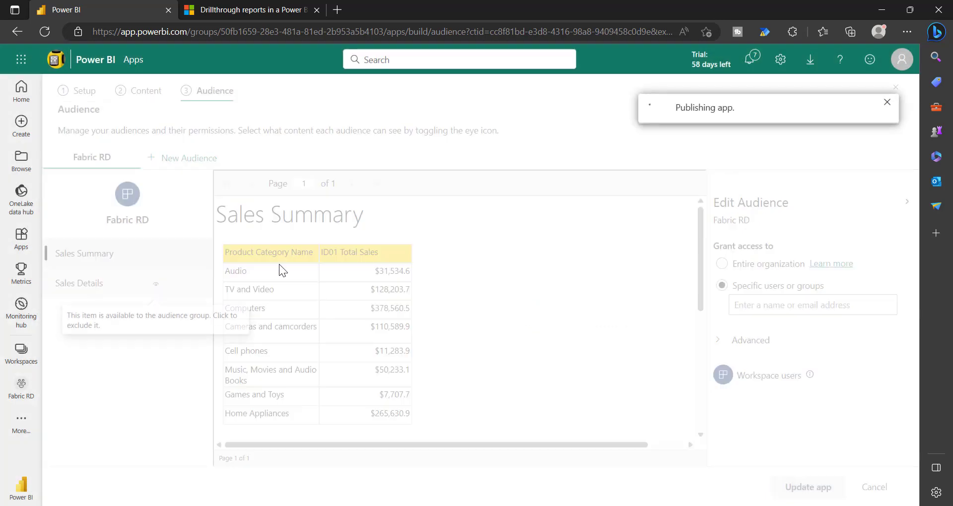
left_click(547, 337)
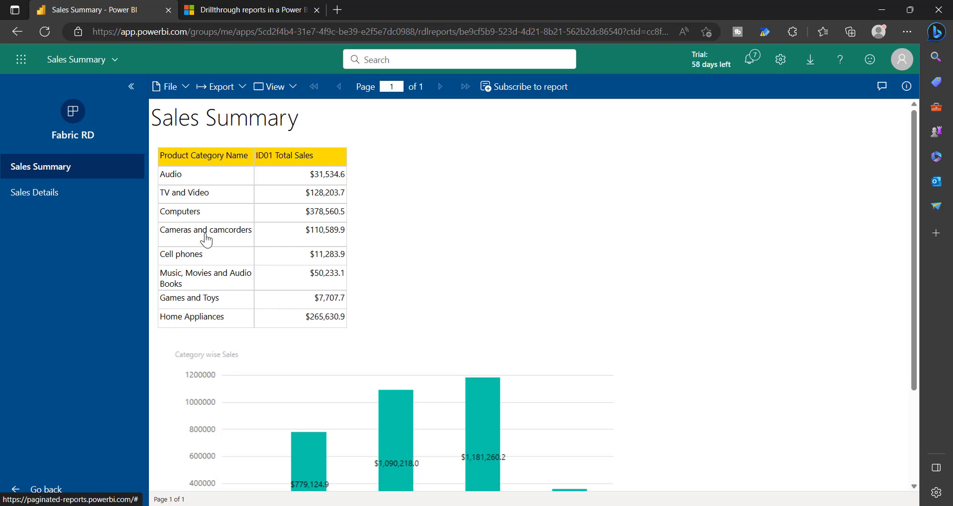
- Drill through from Cameras and camcorders to Sales by Products in the app, then go back to Sales Summary
left_click(206, 240)
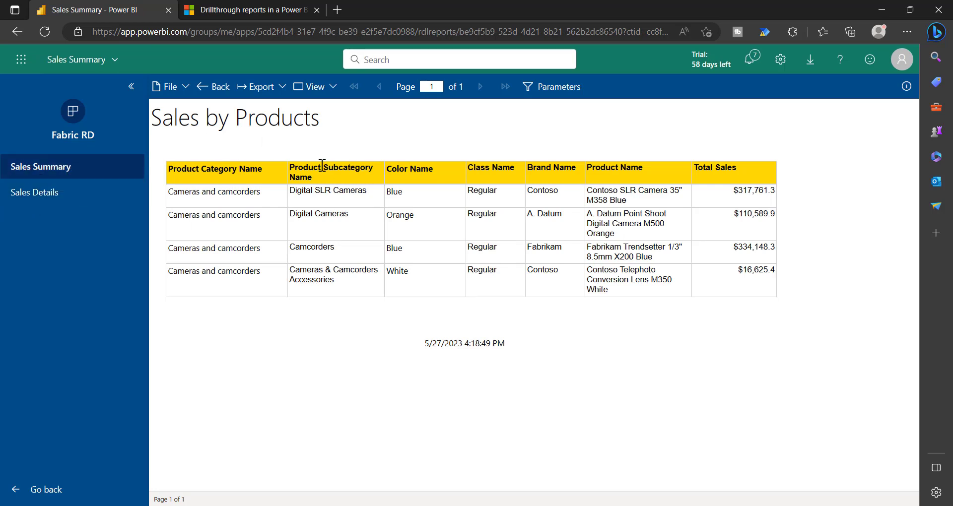
left_click(209, 92)
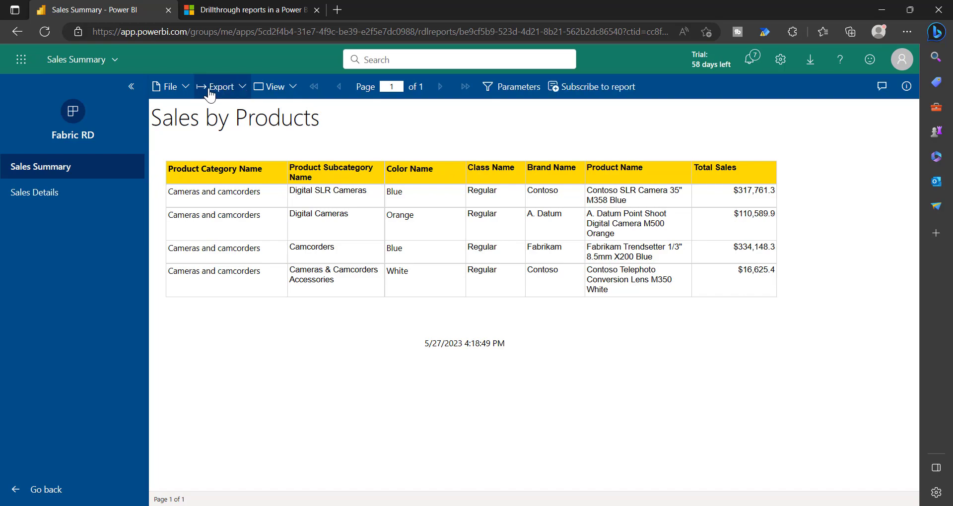